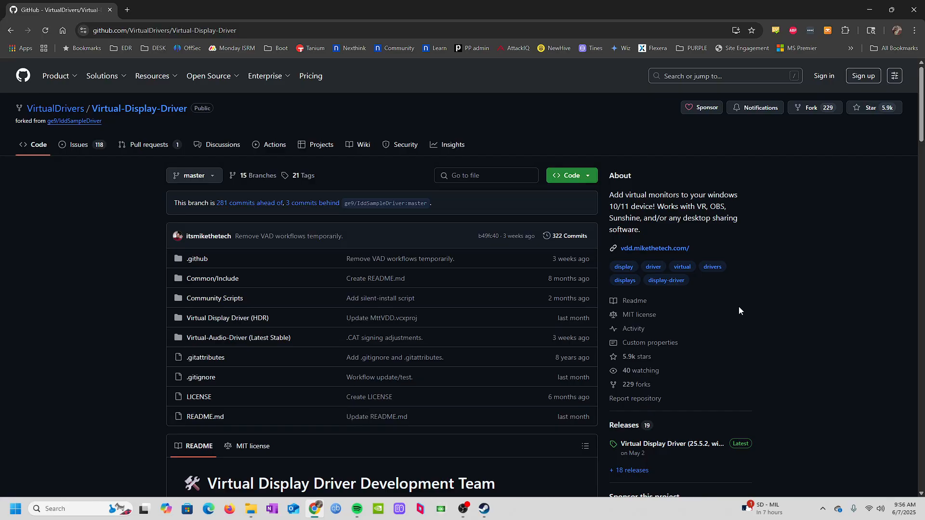
# Look over the Virtual-Display-Driver repository page, from the file list through the README to its installation video and Device Manager screenshot
pyautogui.scroll(-8, 739, 304)
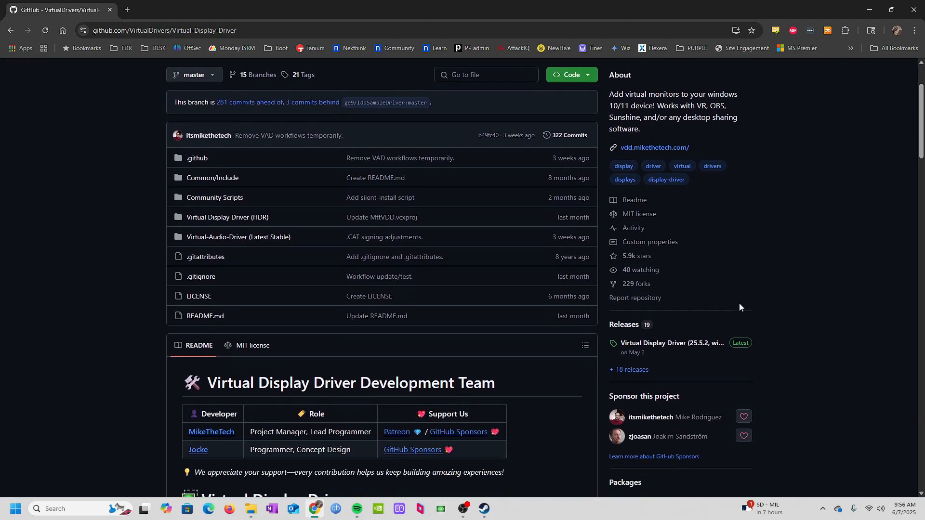
pyautogui.scroll(4, 741, 307)
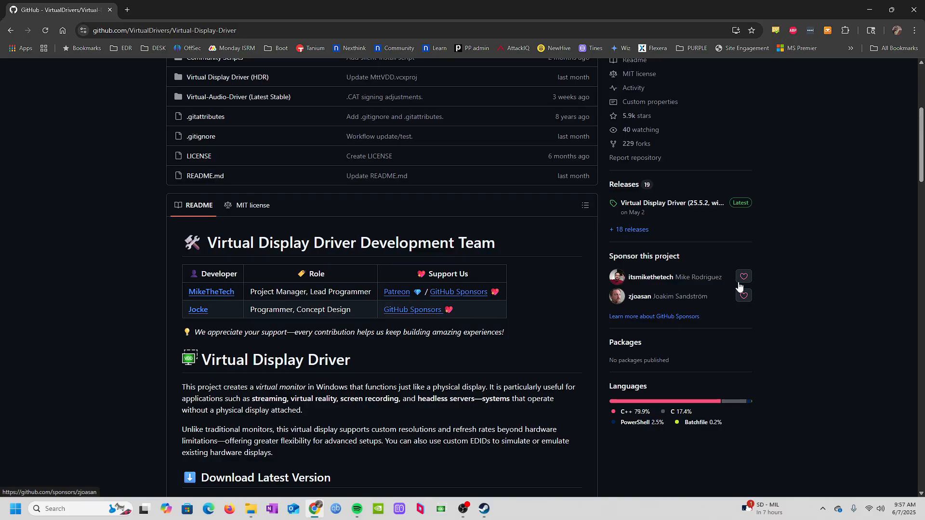
pyautogui.scroll(-5, 508, 255)
pyautogui.scroll(-5, 509, 257)
pyautogui.scroll(5, 510, 258)
pyautogui.scroll(-12, 510, 258)
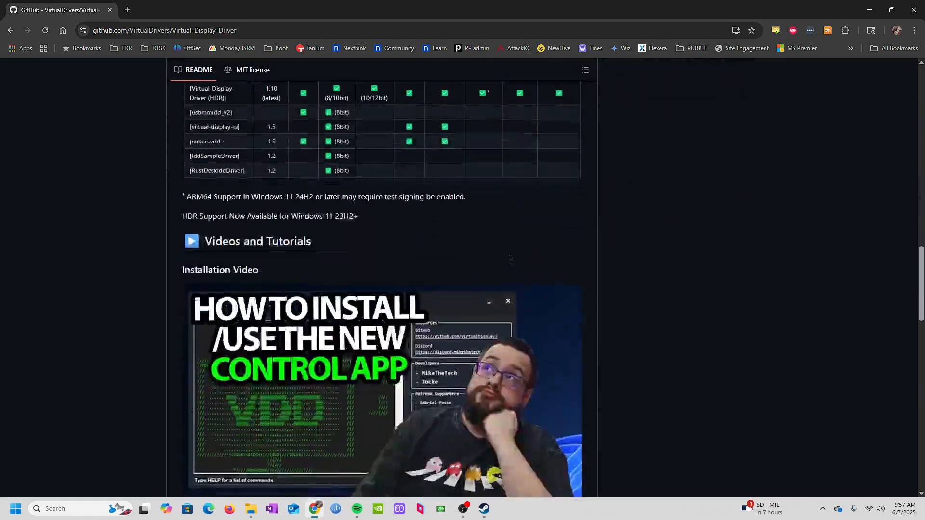
pyautogui.scroll(2, 511, 259)
pyautogui.scroll(-6, 511, 259)
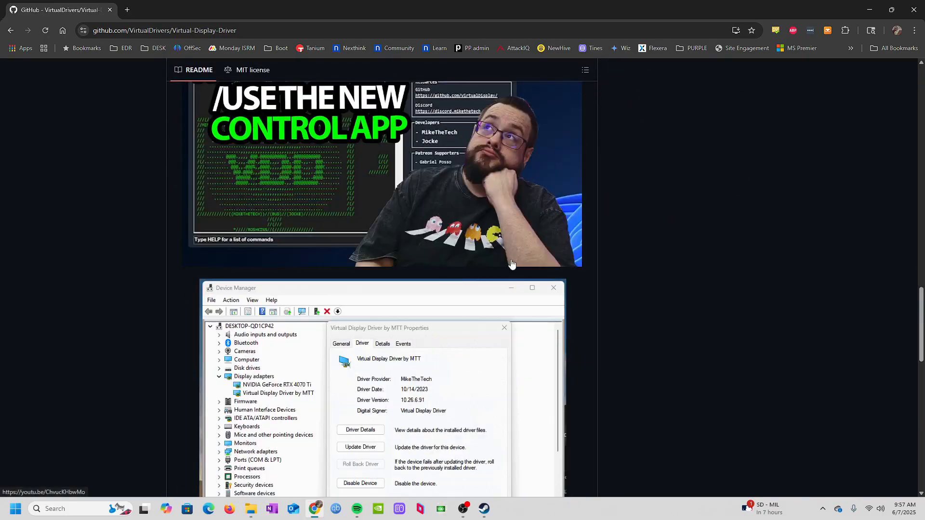
pyautogui.scroll(-5, 511, 263)
pyautogui.scroll(15, 512, 265)
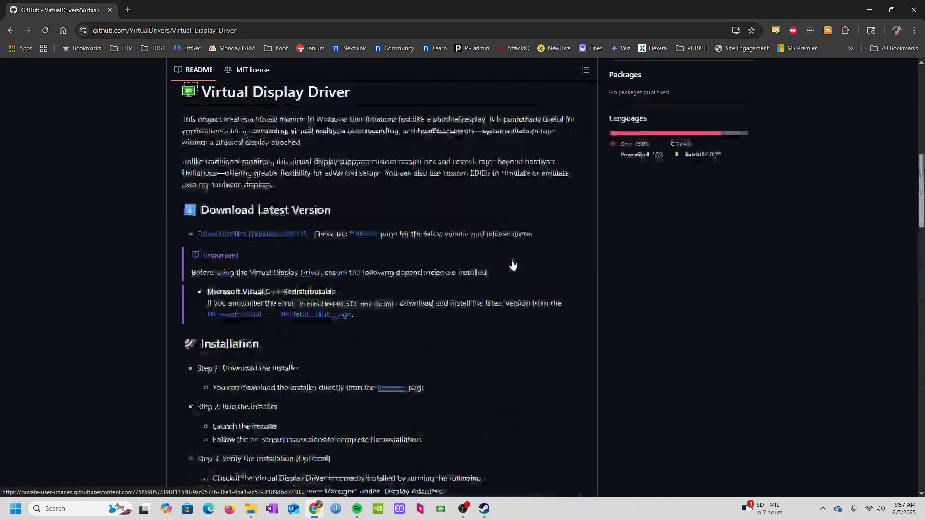
pyautogui.scroll(10, 513, 265)
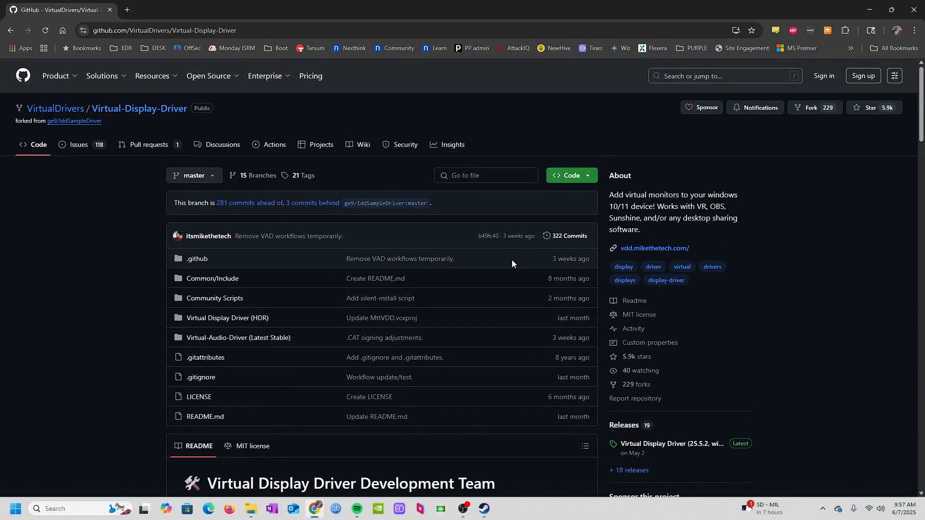
# Review the README's project description, download and installation sections, and the comparison with other IDDs
pyautogui.scroll(-2, 512, 263)
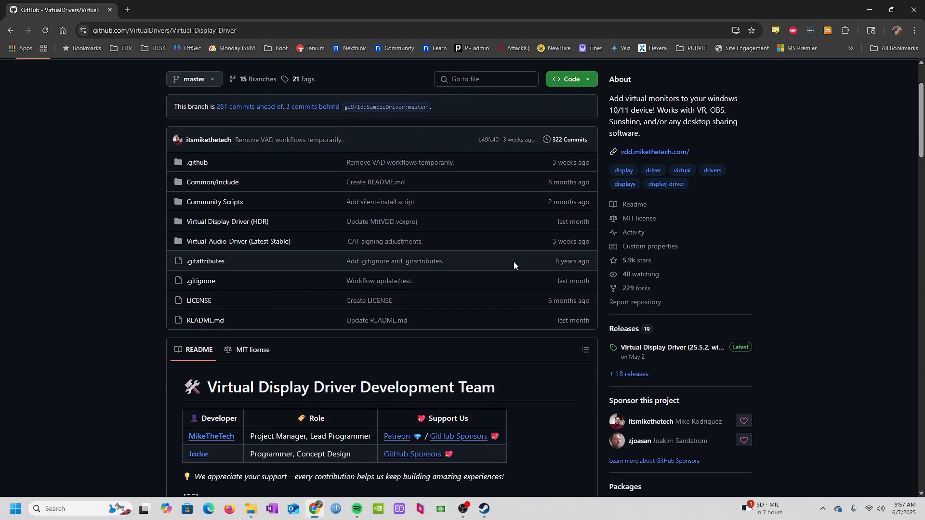
pyautogui.scroll(-7, 515, 262)
pyautogui.scroll(10, 515, 262)
pyautogui.scroll(-1, 514, 262)
pyautogui.scroll(-6, 515, 262)
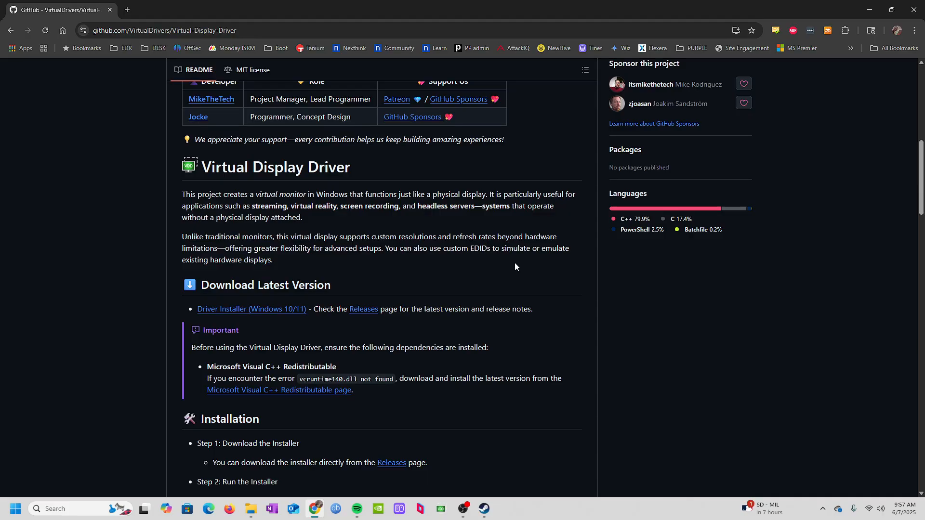
pyautogui.scroll(9, 514, 264)
pyautogui.scroll(-4, 514, 263)
pyautogui.scroll(-15, 515, 263)
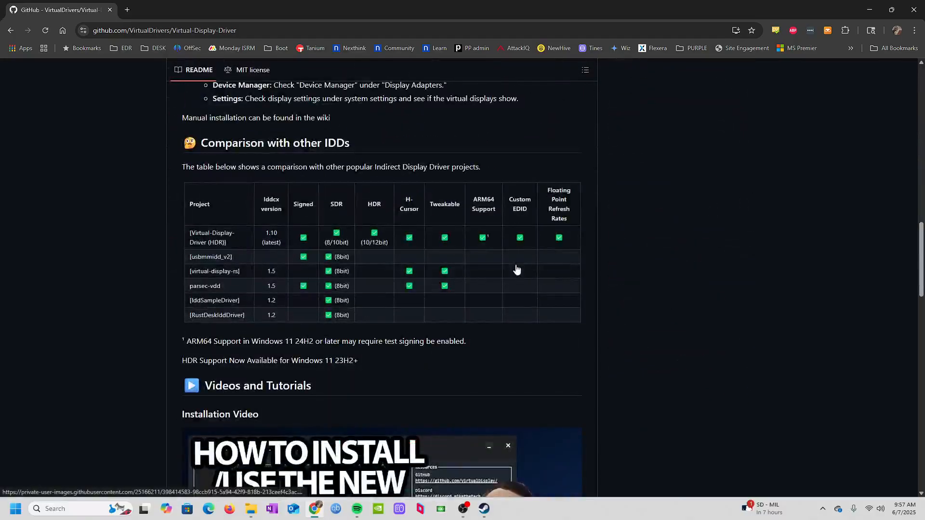
pyautogui.scroll(18, 516, 266)
pyautogui.scroll(-10, 517, 269)
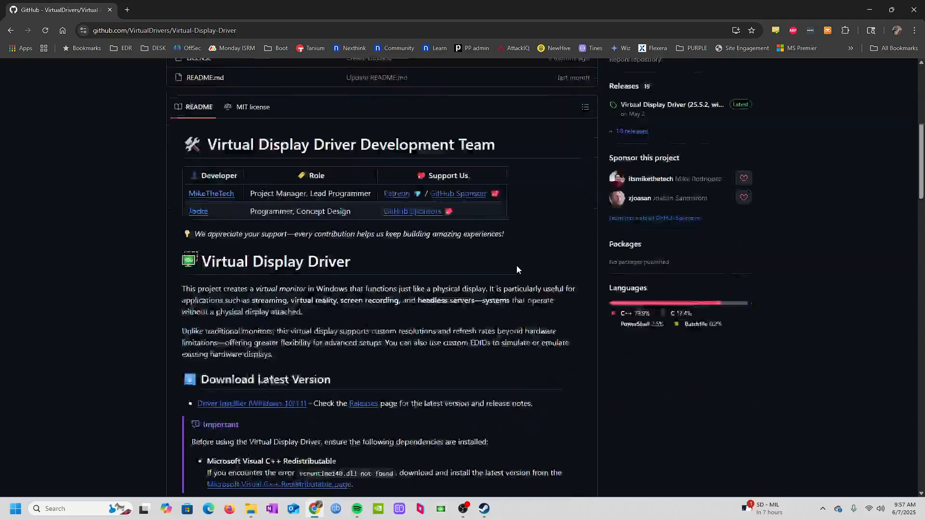
pyautogui.scroll(10, 518, 267)
pyautogui.moveTo(268, 76)
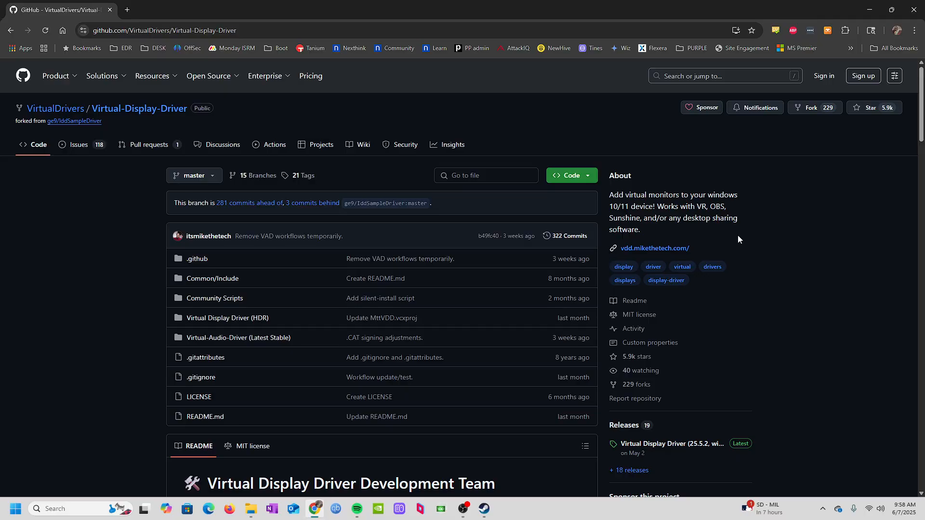
# Check the README's installation instructions and open the latest Virtual Display Driver release, 25.5.2
pyautogui.scroll(-1, 723, 262)
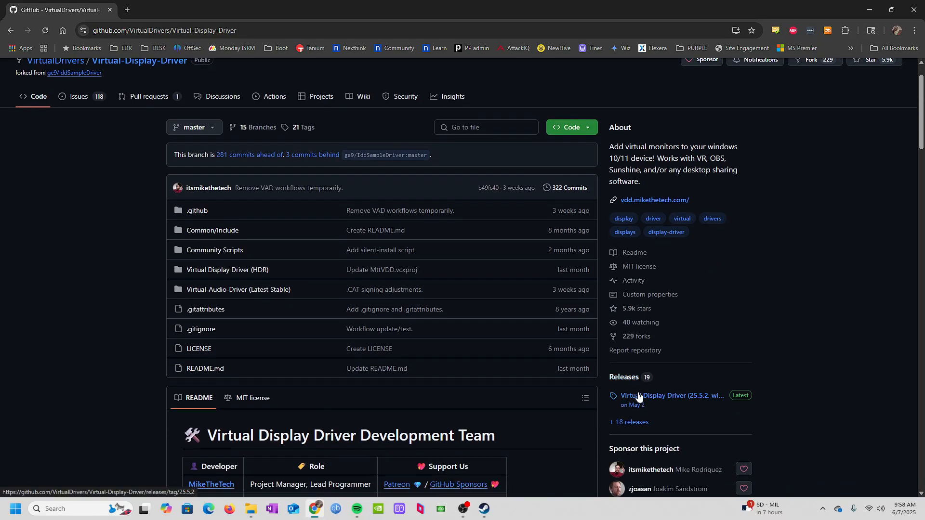
pyautogui.scroll(-5, 472, 371)
pyautogui.scroll(-6, 472, 370)
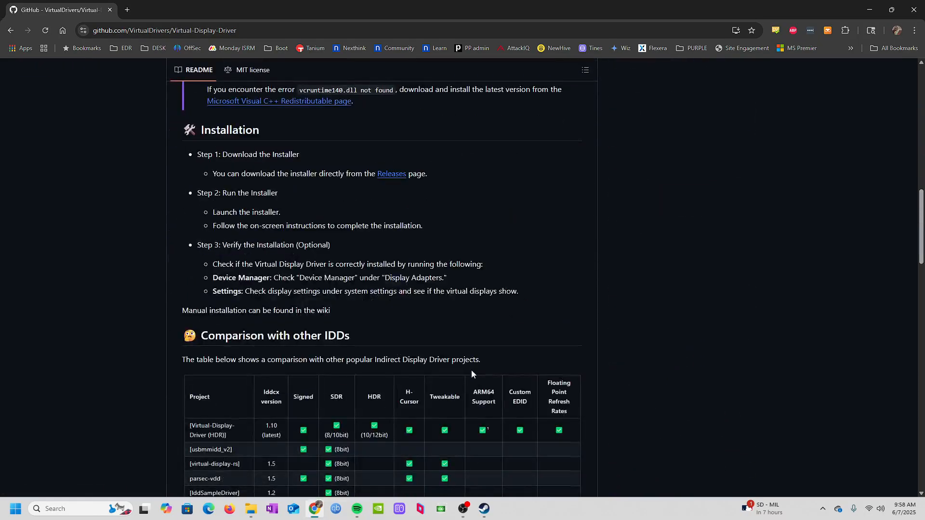
pyautogui.scroll(8, 471, 369)
pyautogui.scroll(1, 472, 374)
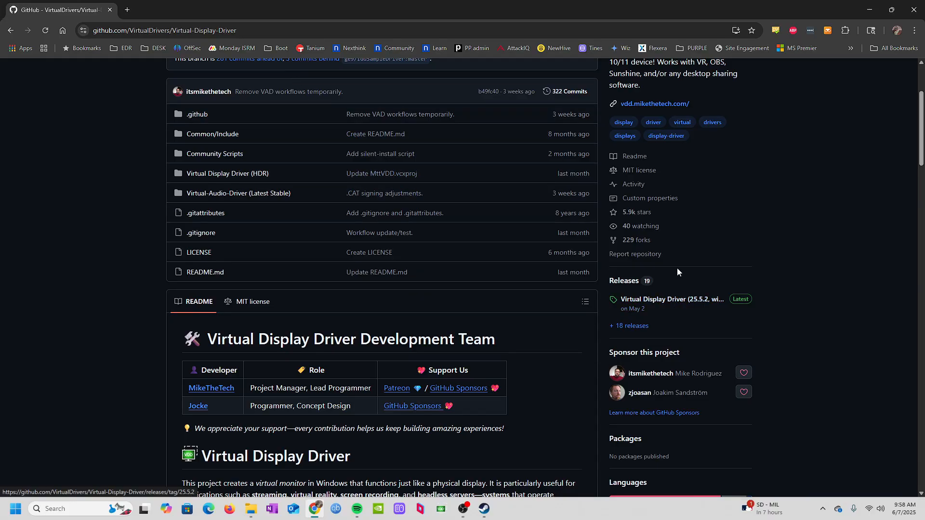
pyautogui.click(651, 304)
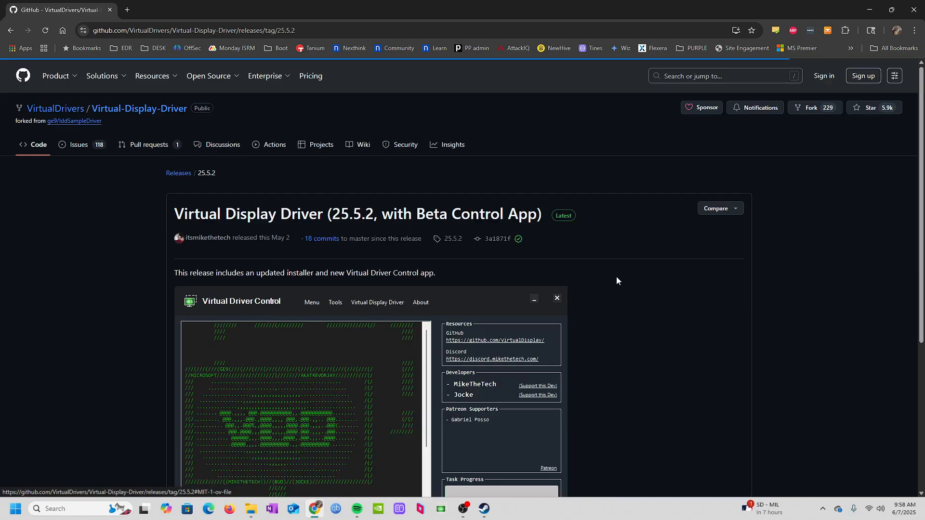
# Examine the 25.5.2 release notes, the control app preview and the downloadable assets
pyautogui.scroll(-7, 314, 244)
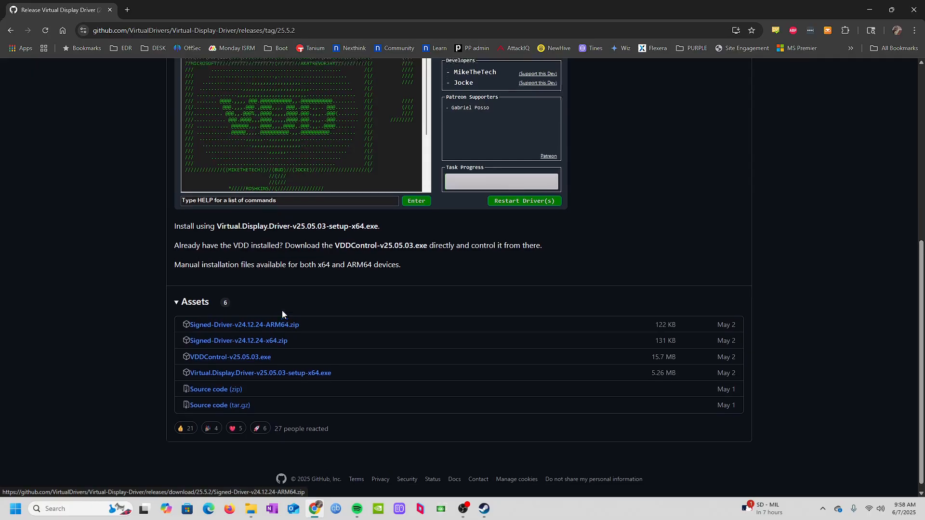
pyautogui.scroll(4, 382, 307)
pyautogui.scroll(-3, 341, 409)
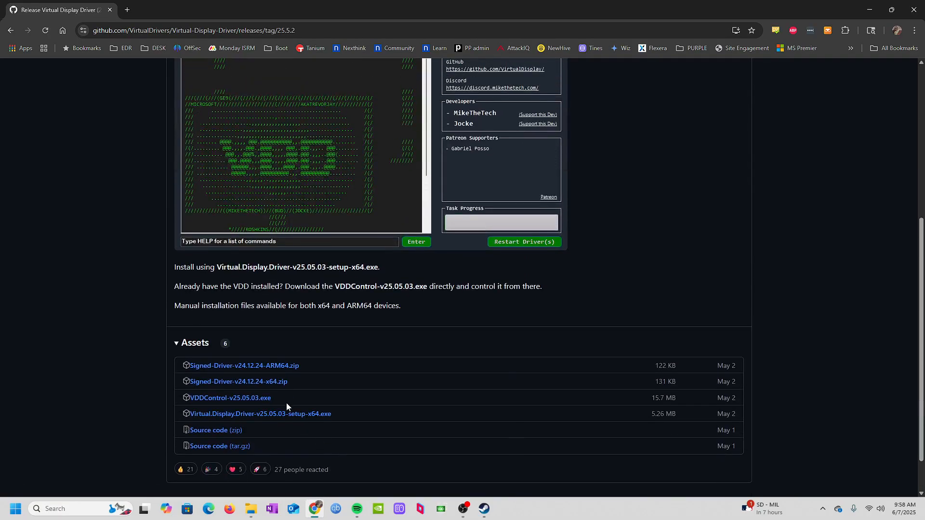
pyautogui.scroll(2, 384, 200)
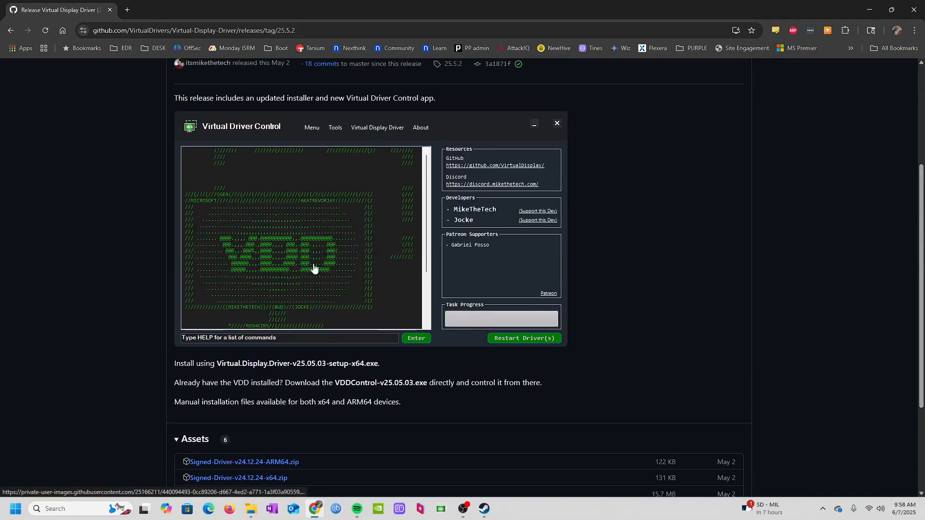
pyautogui.scroll(-3, 299, 249)
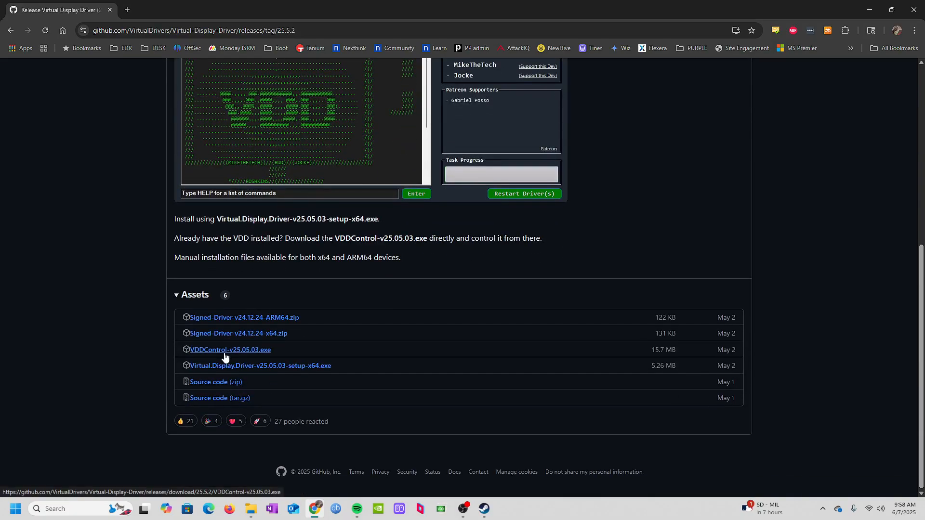
pyautogui.scroll(3, 289, 351)
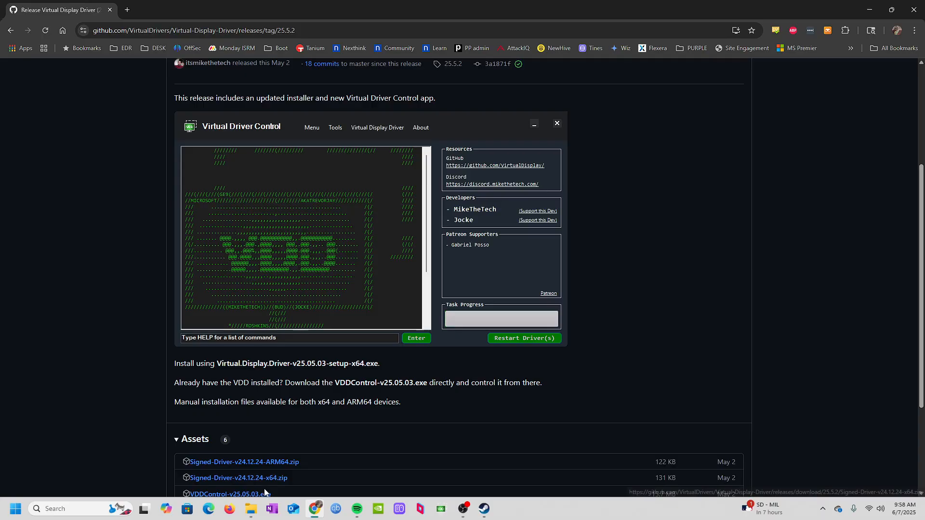
# Switch to File Explorer and open vdd_settings.xml from the VirtualDisplayDriver folder in Notepad++
pyautogui.click(253, 514)
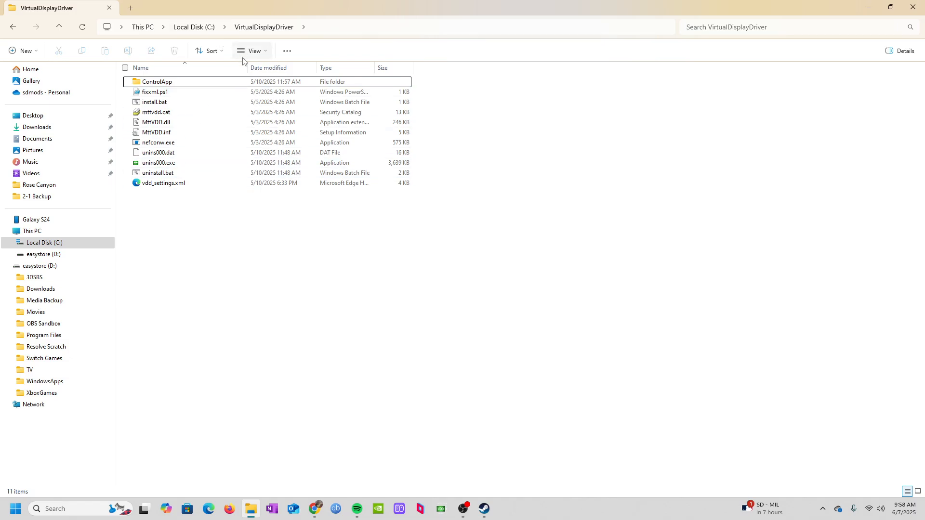
pyautogui.rightClick(174, 189)
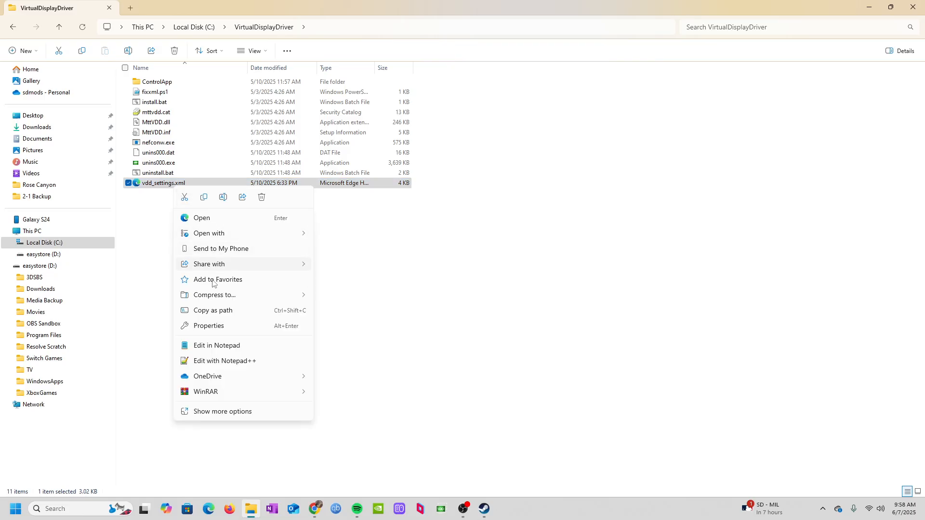
pyautogui.click(217, 362)
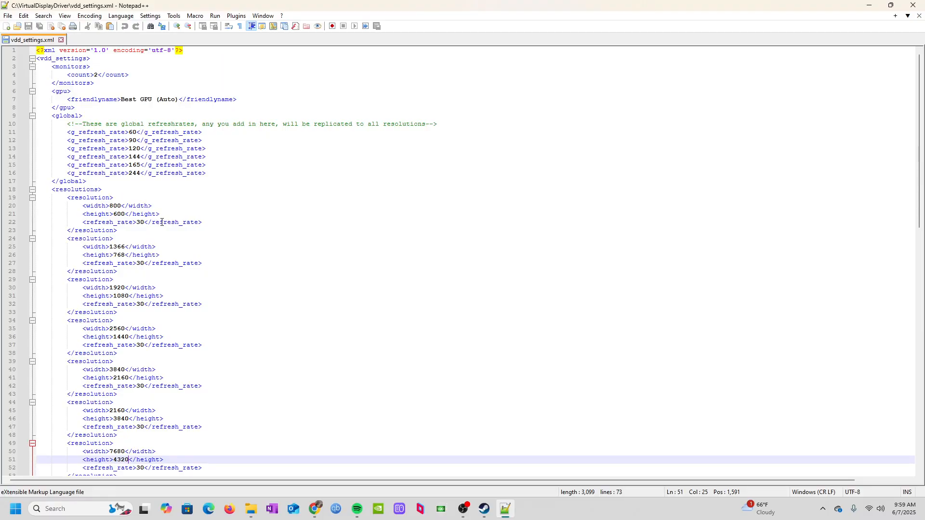
# Read through the resolution entries and driver options in vdd_settings.xml
pyautogui.scroll(-3, 165, 224)
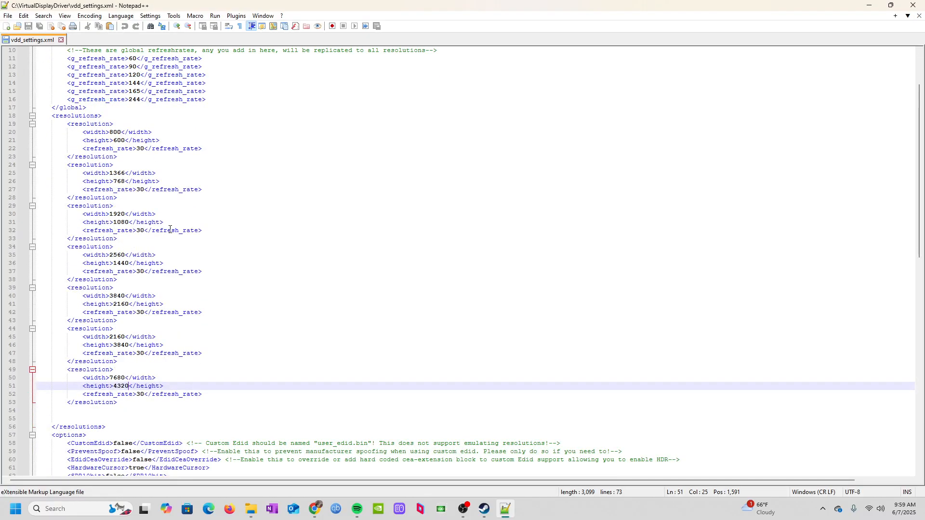
pyautogui.scroll(-3, 169, 229)
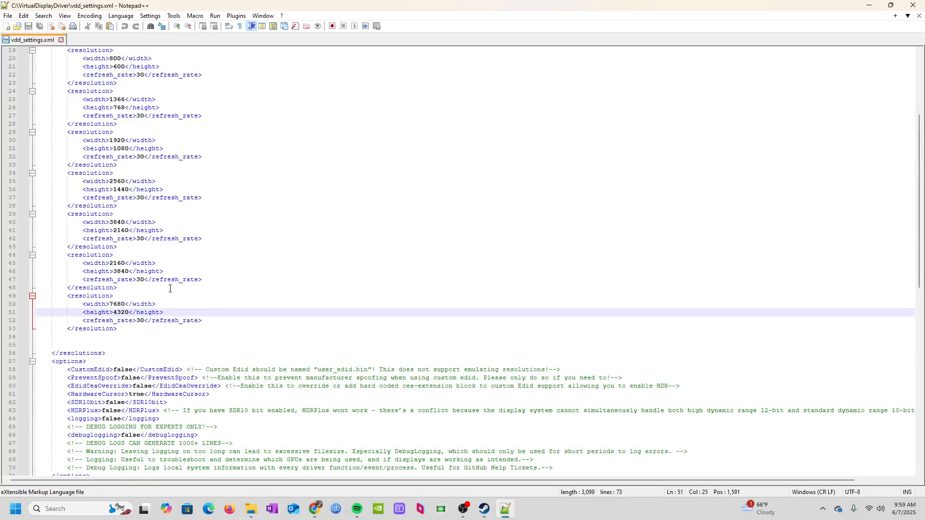
pyautogui.scroll(-1, 162, 307)
pyautogui.scroll(2, 162, 306)
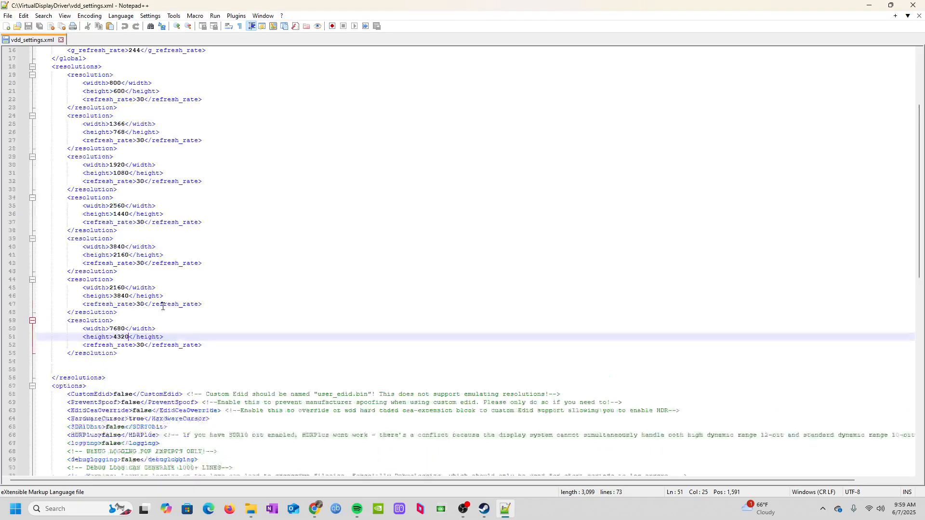
pyautogui.scroll(1, 162, 306)
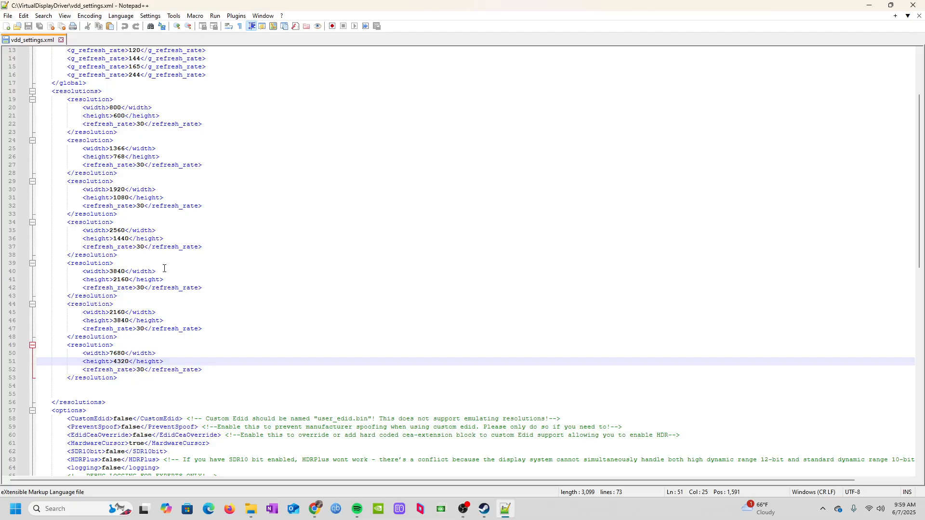
pyautogui.scroll(-1, 163, 269)
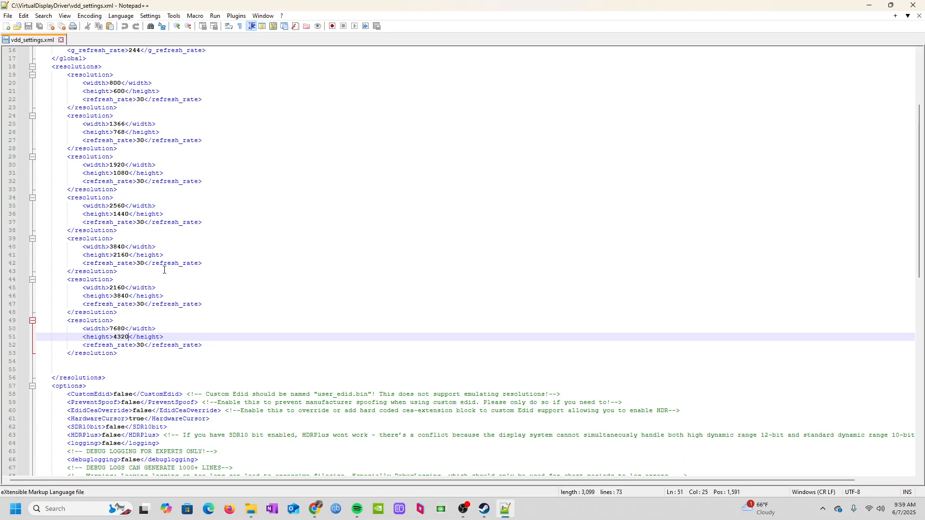
# Inspect individual resolution blocks, including 1920x1080, 2560x1440, 3840x2160, the portrait 2160x3840 entry and 7680x4320
pyautogui.click(141, 297)
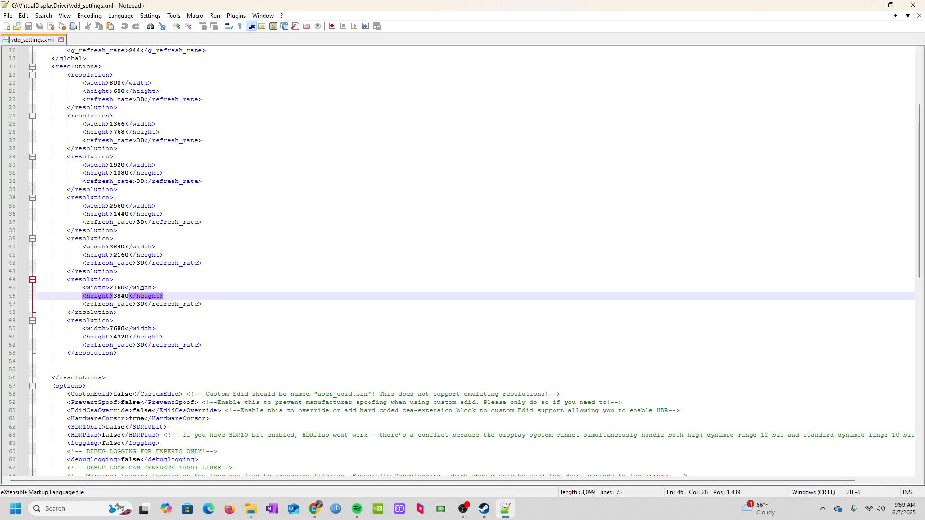
pyautogui.click(141, 288)
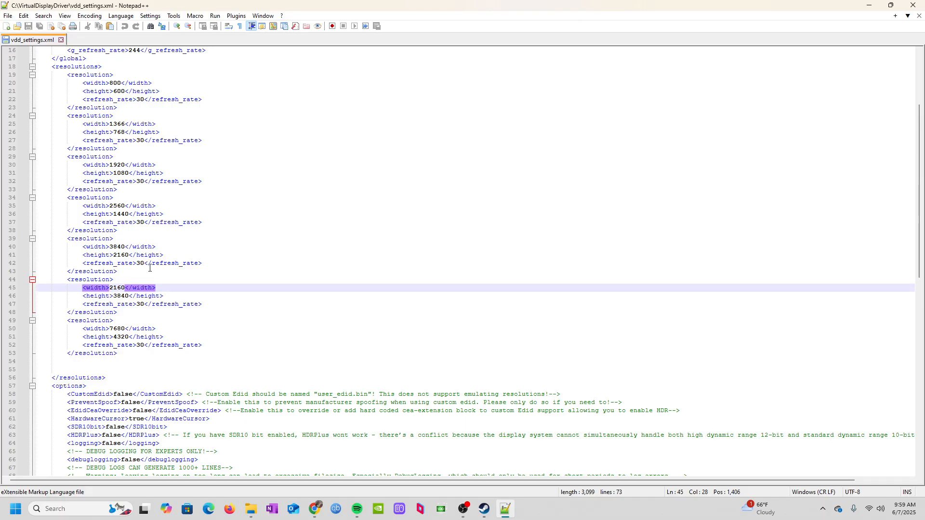
pyautogui.click(144, 215)
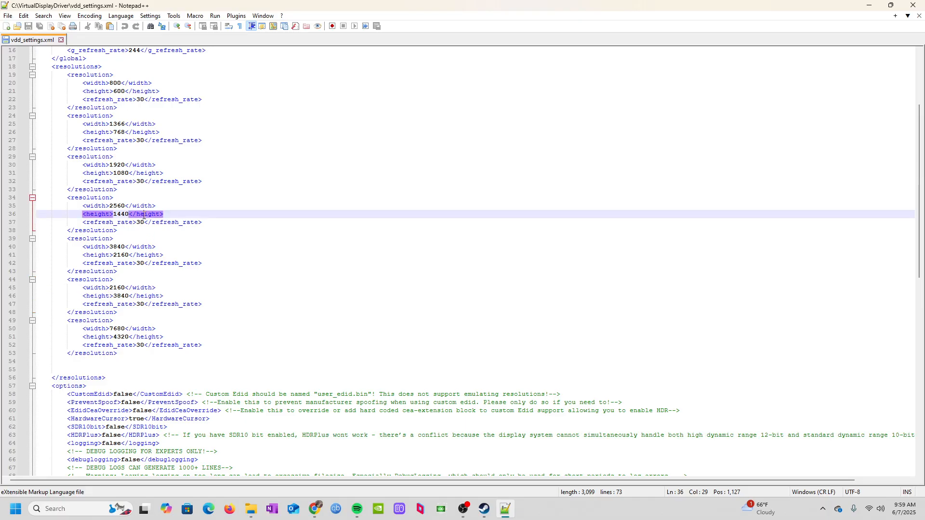
pyautogui.click(143, 166)
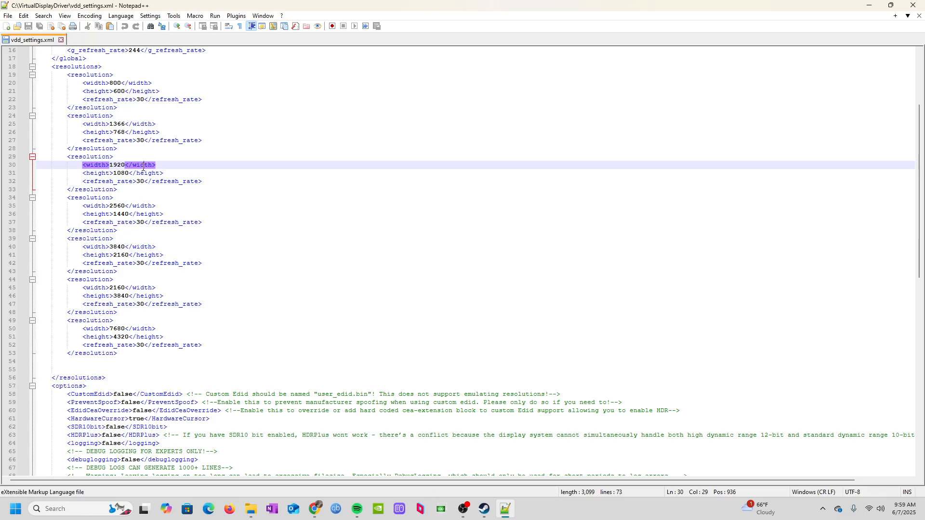
pyautogui.click(137, 256)
pyautogui.moveTo(203, 264); pyautogui.dragTo(59, 244)
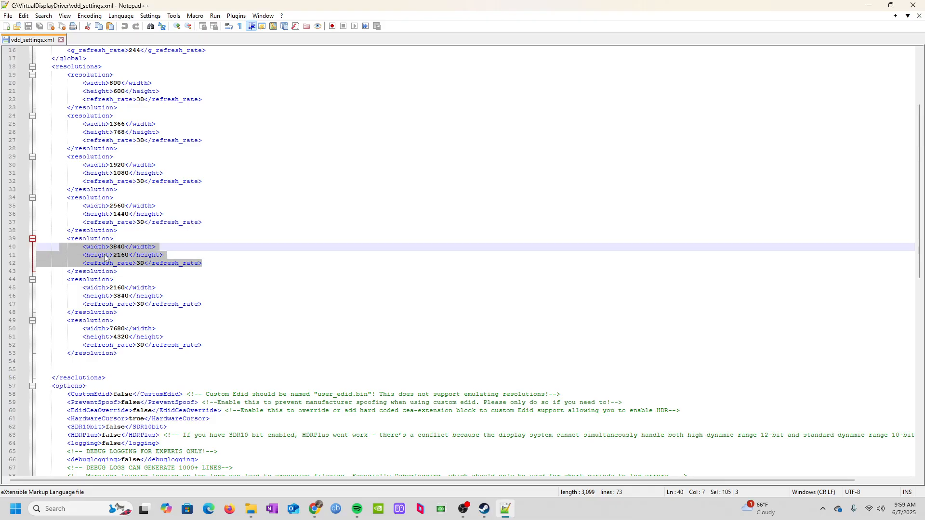
pyautogui.click(151, 307)
pyautogui.moveTo(164, 296); pyautogui.dragTo(59, 287)
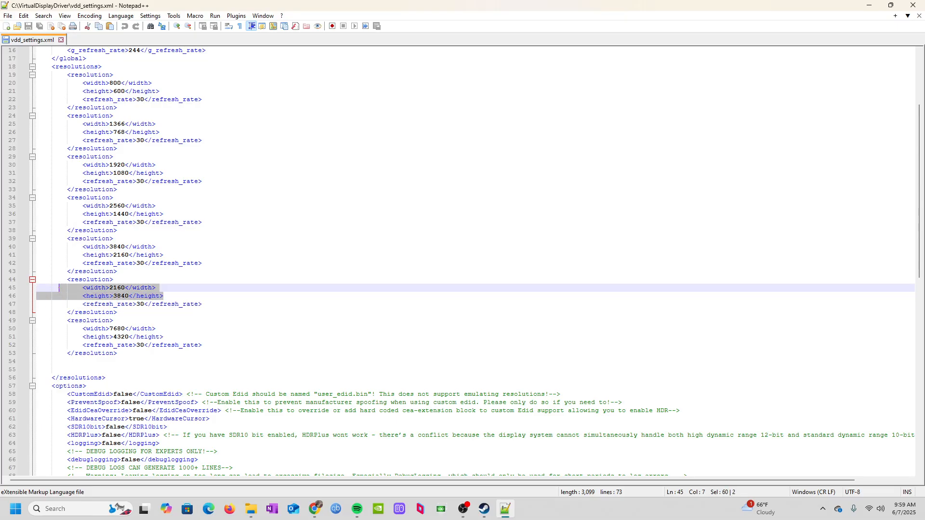
pyautogui.click(129, 329)
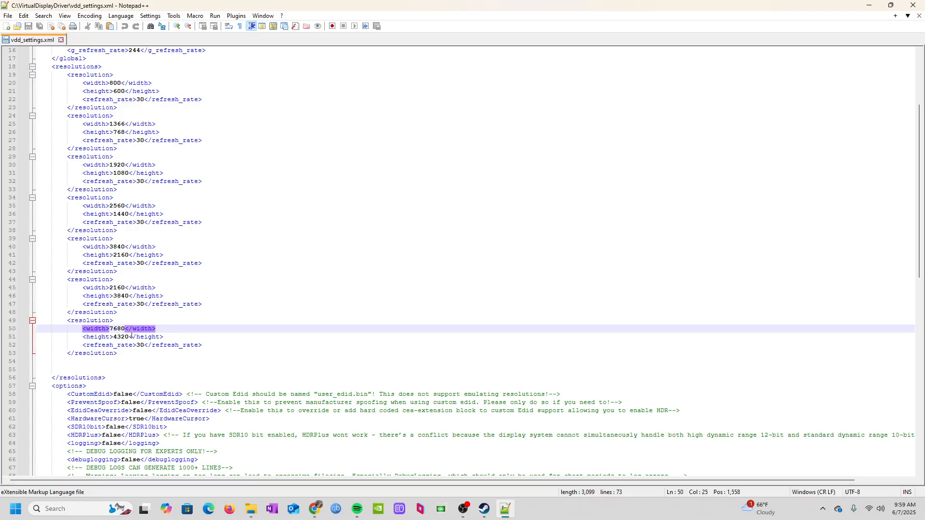
# Review the 7680x4320 and 2160x3840 entries, the global refresh rates and the driver options in vdd_settings.xml, and close the file
pyautogui.click(131, 336)
pyautogui.click(135, 336)
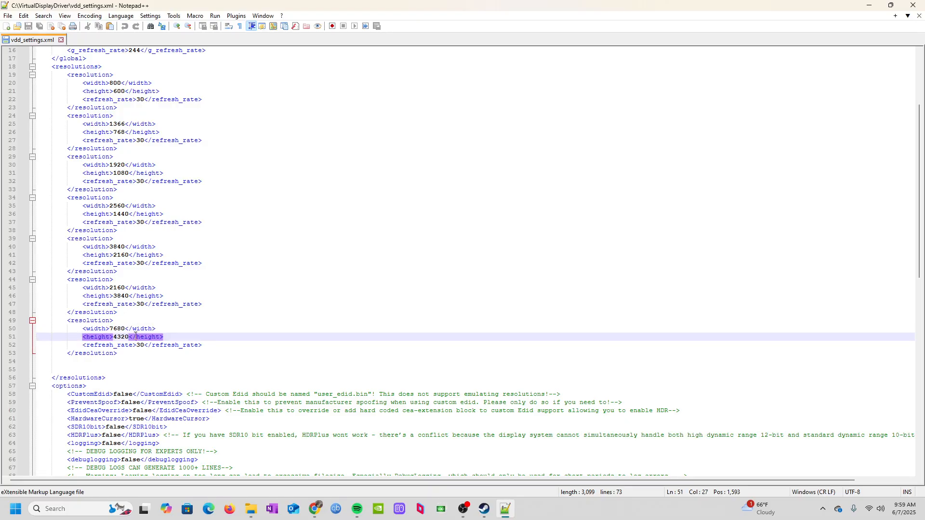
pyautogui.click(140, 297)
pyautogui.moveTo(185, 289); pyautogui.dragTo(44, 289)
pyautogui.click(60, 298)
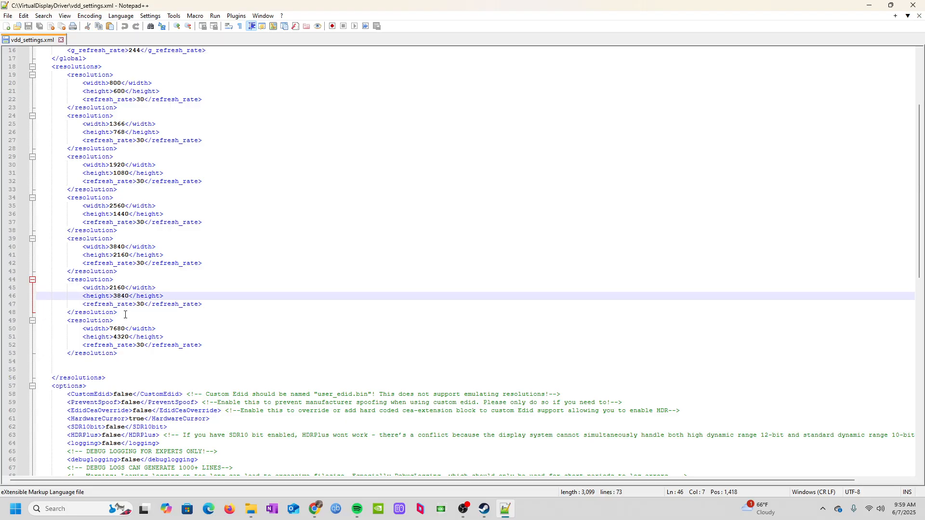
pyautogui.moveTo(178, 315); pyautogui.dragTo(37, 280)
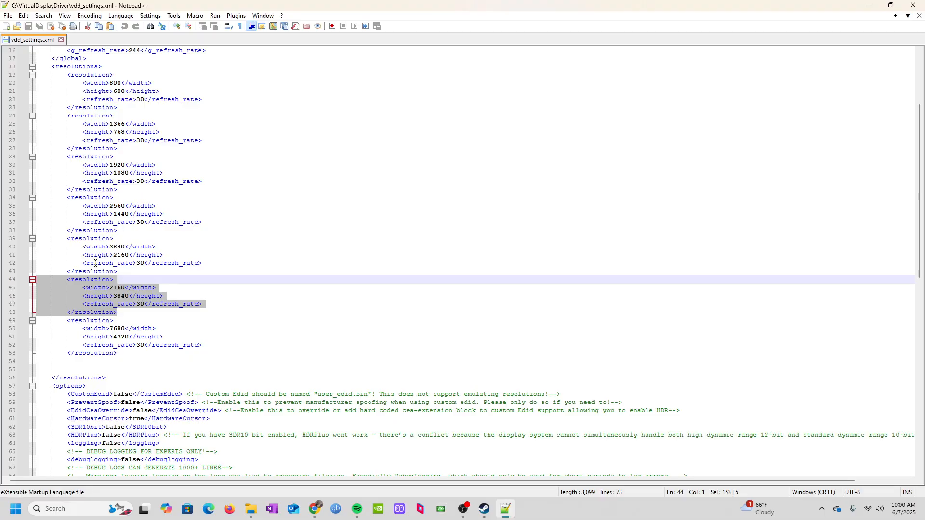
pyautogui.scroll(5, 96, 263)
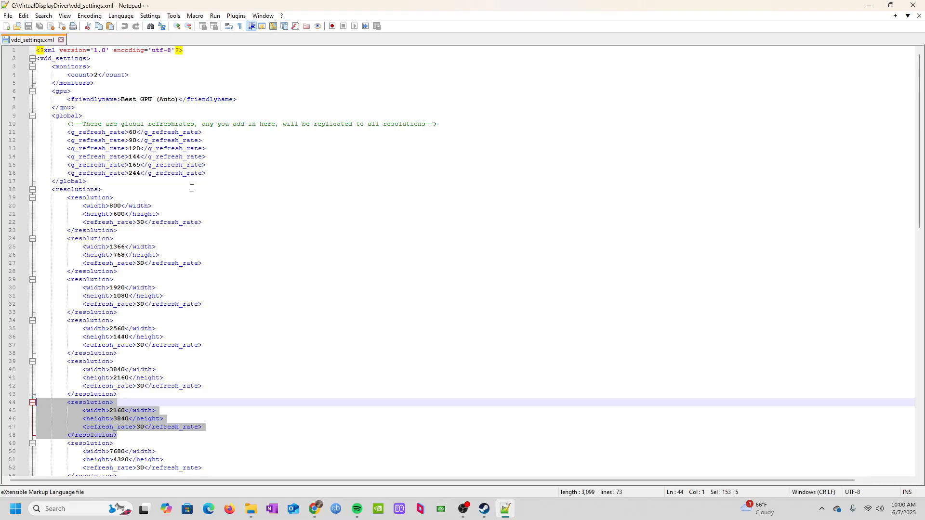
pyautogui.scroll(-6, 113, 319)
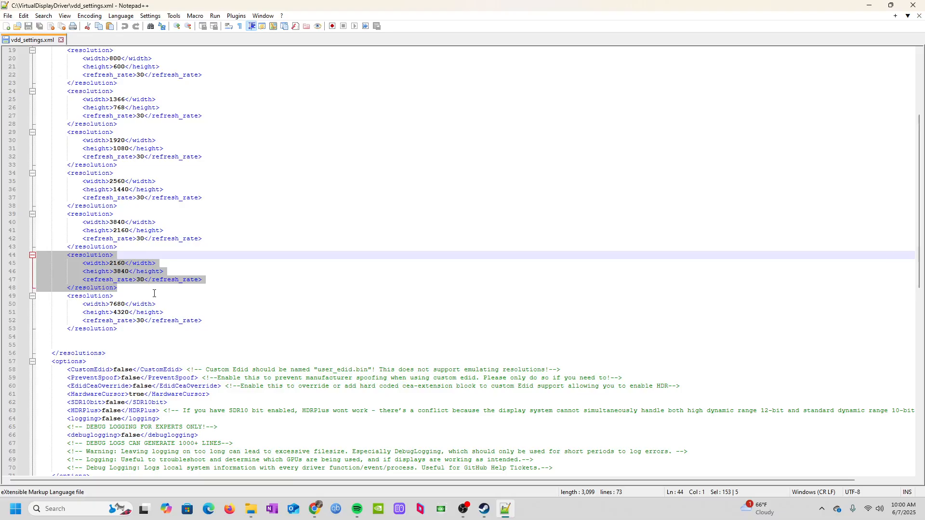
pyautogui.scroll(-3, 154, 293)
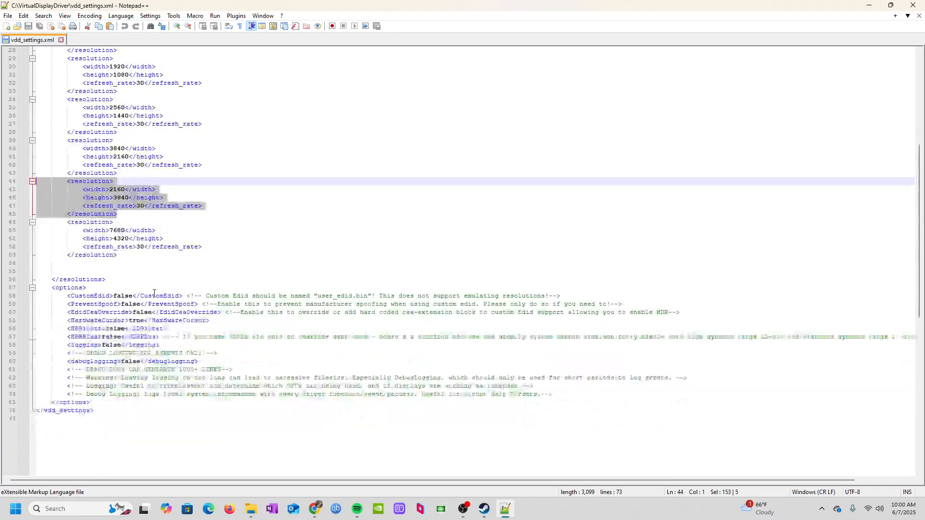
pyautogui.click(148, 333)
pyautogui.scroll(1, 148, 354)
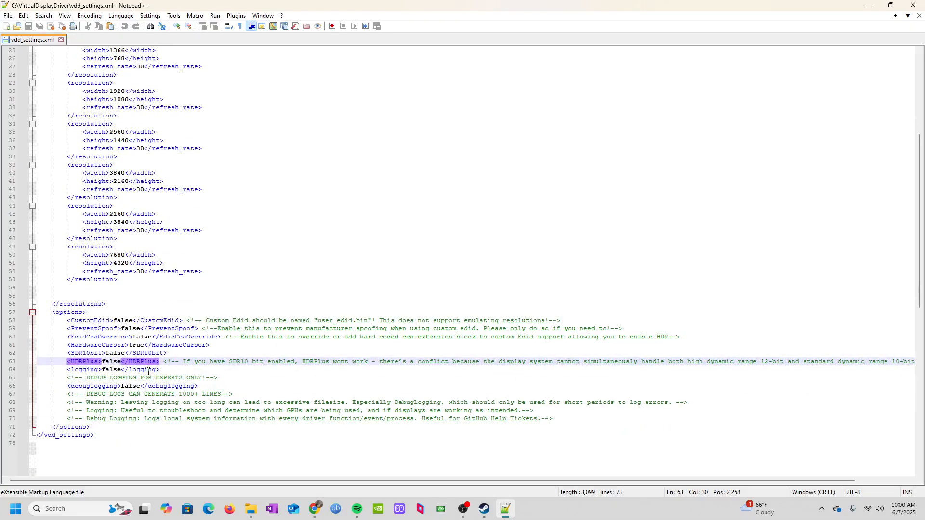
pyautogui.scroll(3, 144, 357)
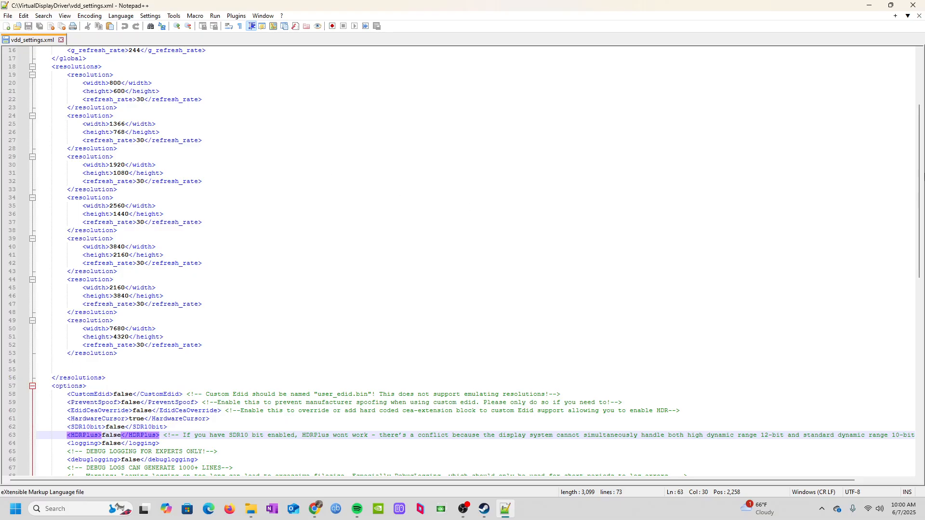
pyautogui.click(913, 5)
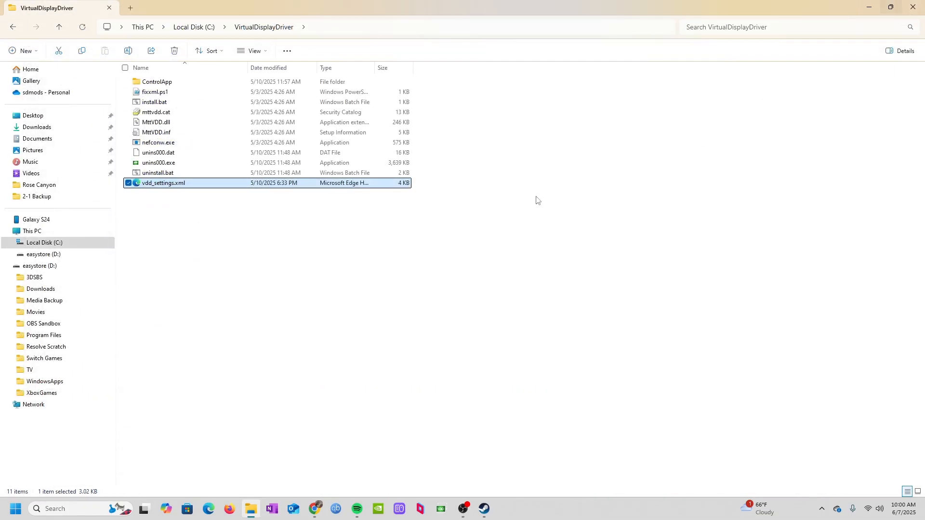
# Launch Virtual Driver Control, reposition its window and minimize the File Explorer window behind it to expose the desktop
pyautogui.click(442, 509)
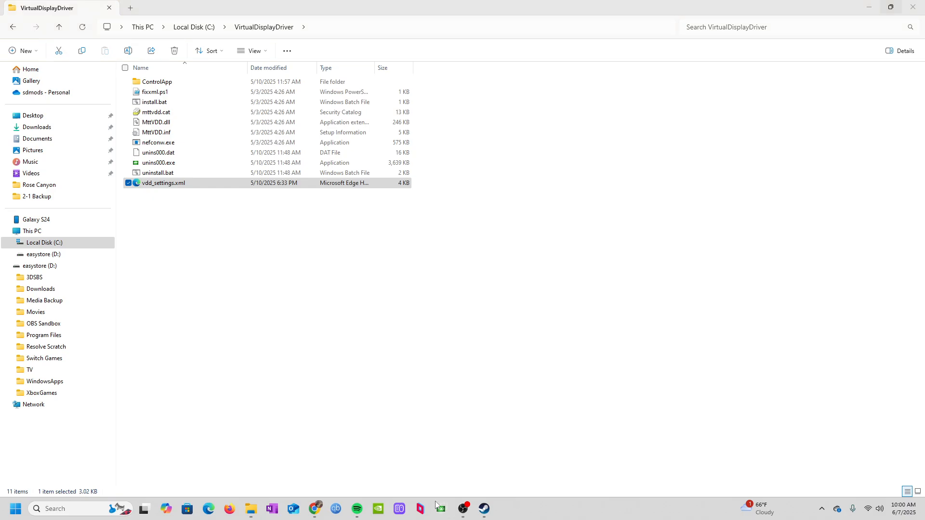
pyautogui.moveTo(283, 81); pyautogui.dragTo(494, 161)
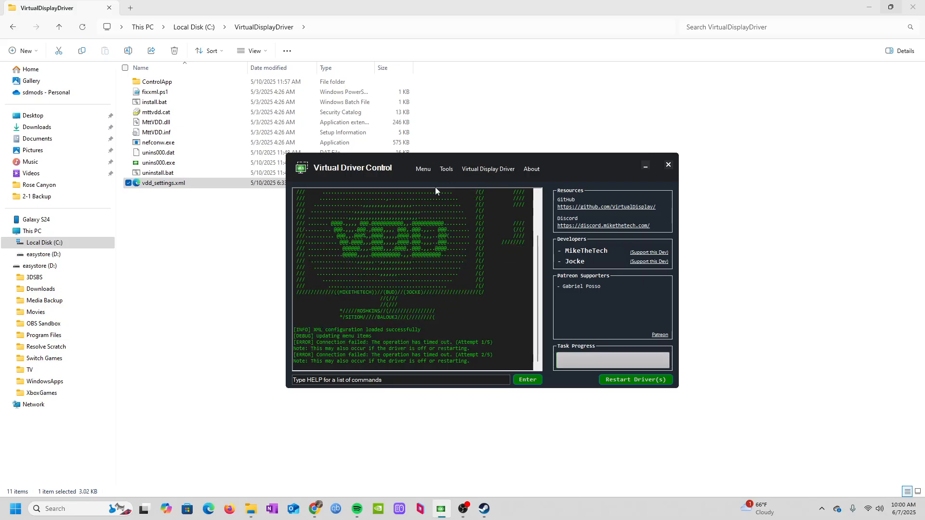
pyautogui.click(867, 10)
pyautogui.click(867, 8)
pyautogui.click(867, 8)
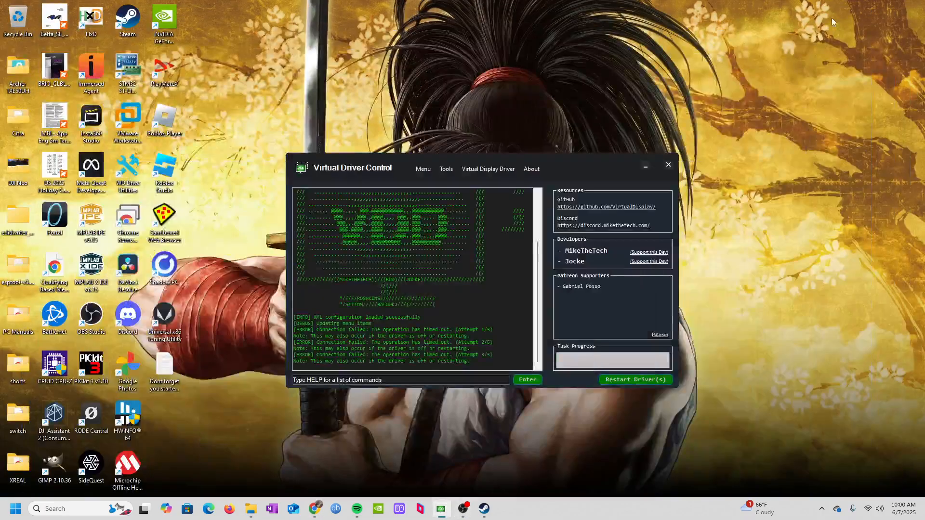
# Check which resolutions the physical monitor offers in the Windows display settings, and close the settings
pyautogui.rightClick(612, 45)
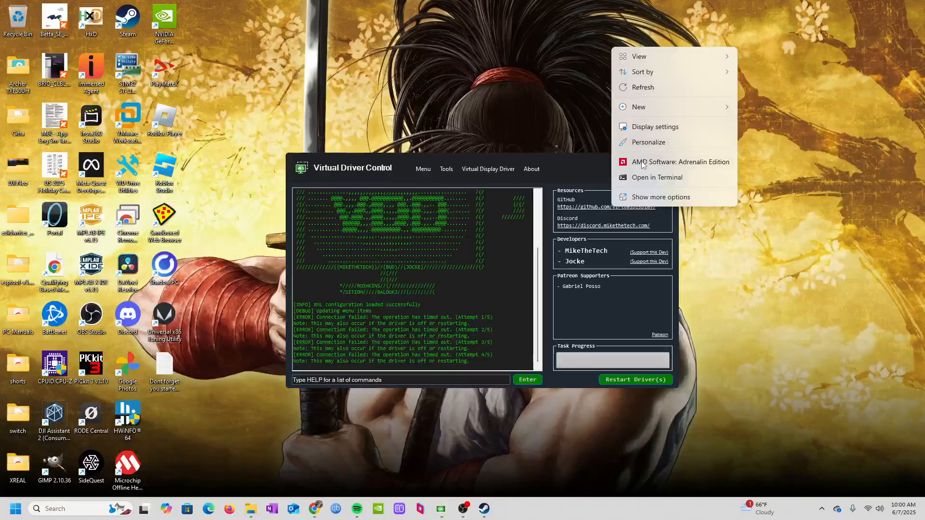
pyautogui.click(639, 129)
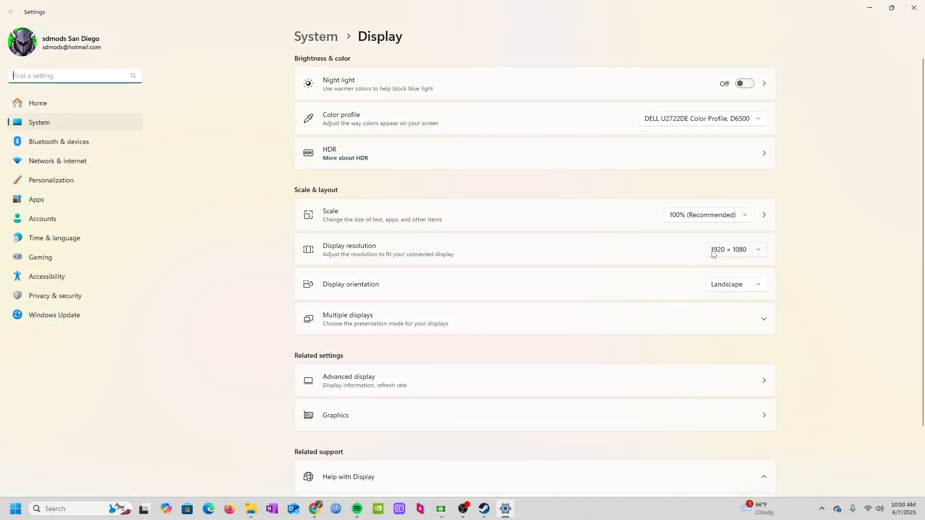
pyautogui.click(714, 251)
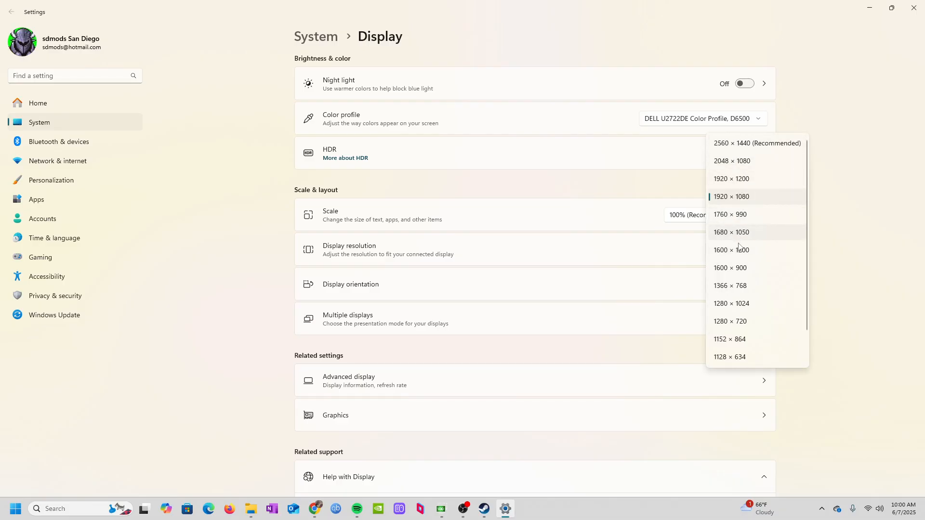
pyautogui.click(912, 7)
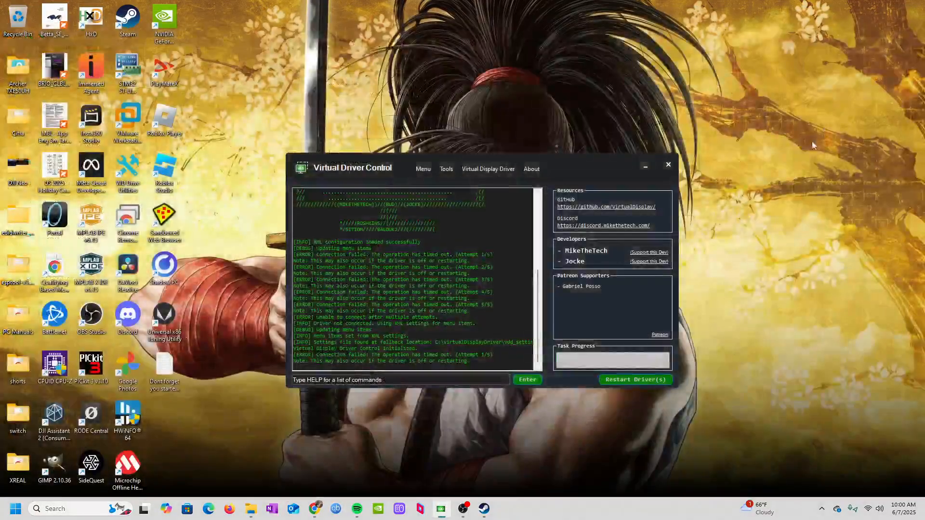
# Enable the virtual display driver in Virtual Driver Control
pyautogui.click(488, 169)
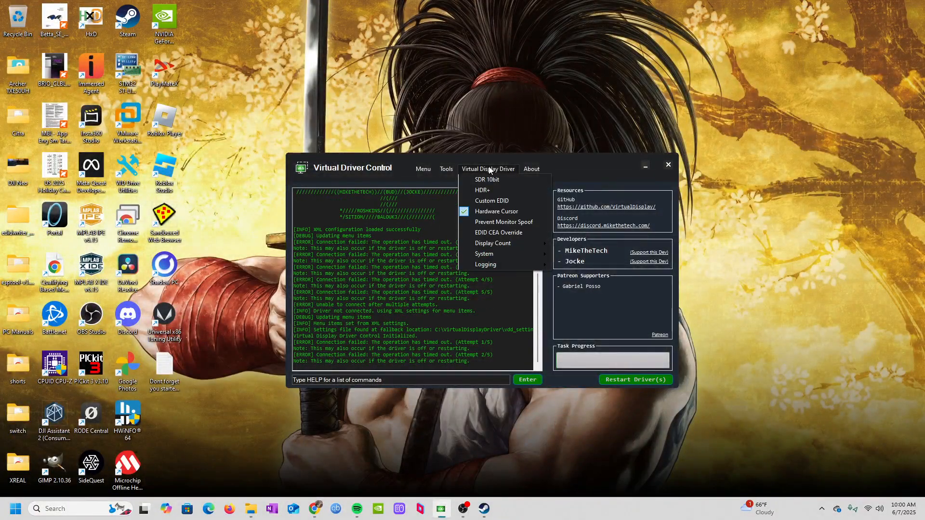
pyautogui.moveTo(496, 254)
pyautogui.click(582, 255)
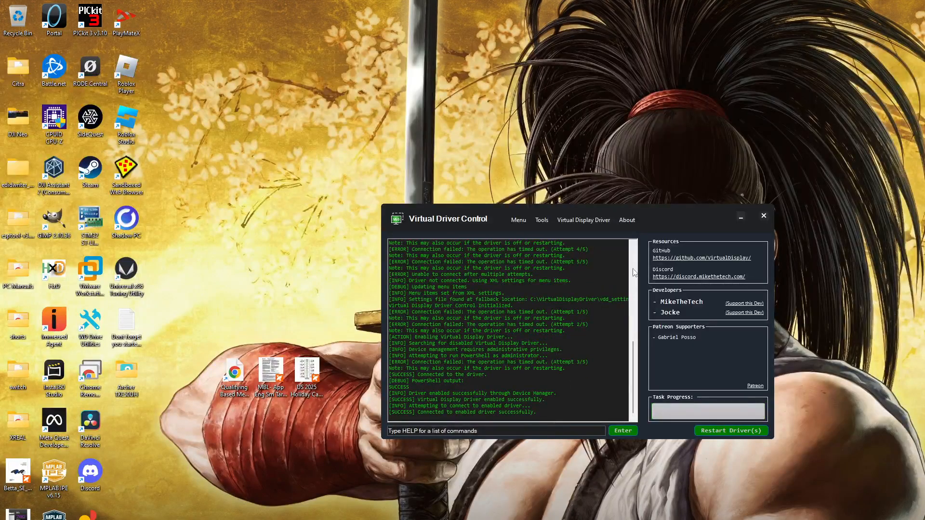
# Open the Windows display settings and inspect the physical and virtual displays in the monitor arrangement
pyautogui.rightClick(797, 316)
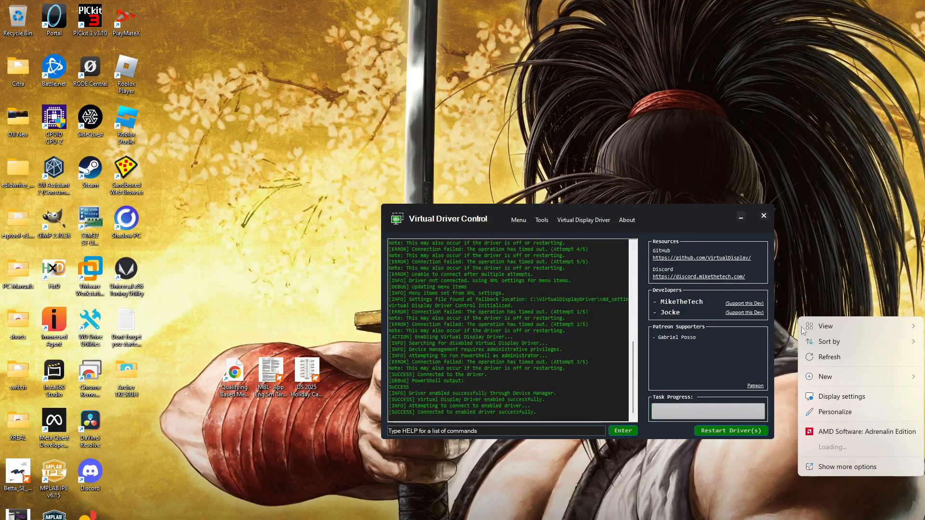
pyautogui.click(819, 396)
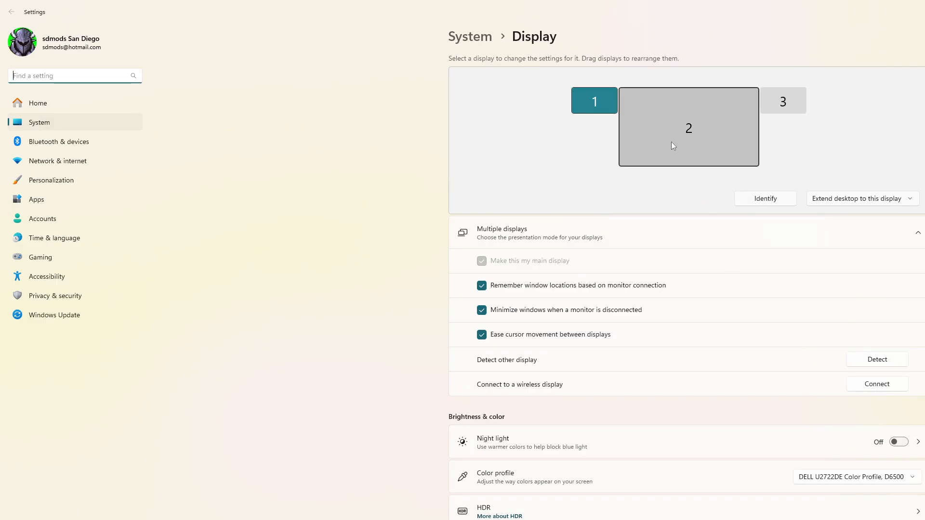
pyautogui.click(762, 89)
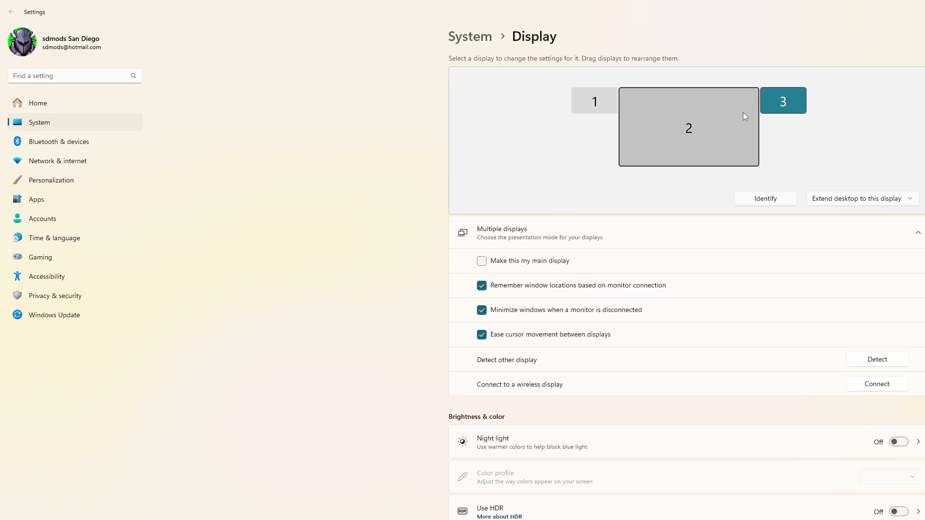
pyautogui.click(634, 118)
pyautogui.click(602, 102)
pyautogui.click(770, 103)
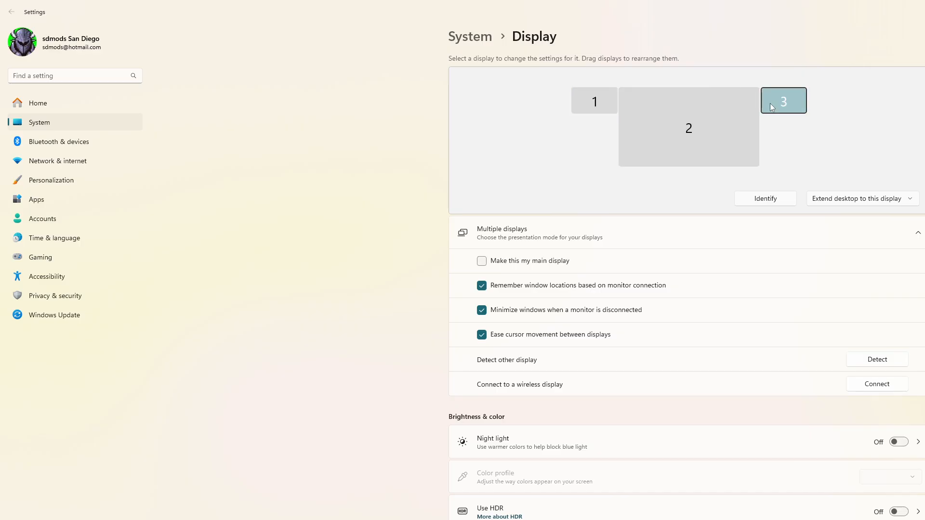
# Set the resolution of virtual display 2 to 3840 × 2160
pyautogui.click(735, 128)
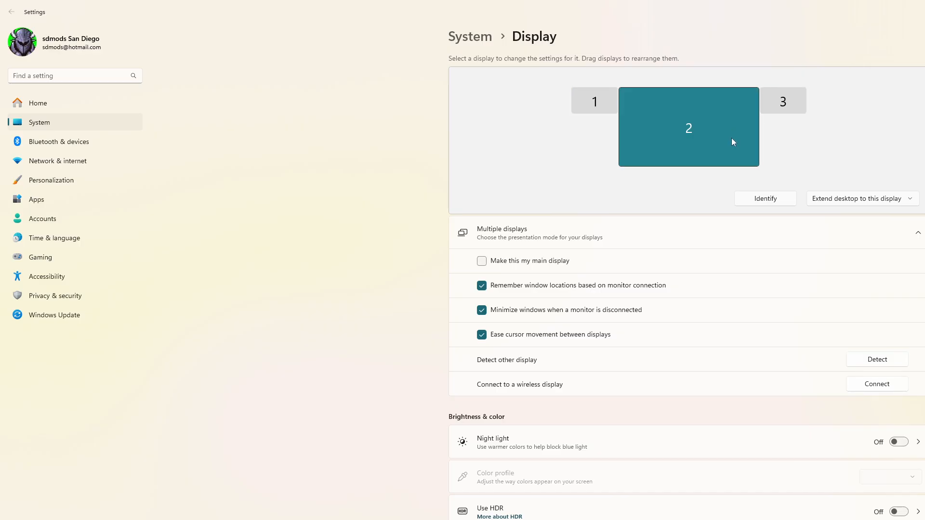
pyautogui.scroll(-3, 791, 256)
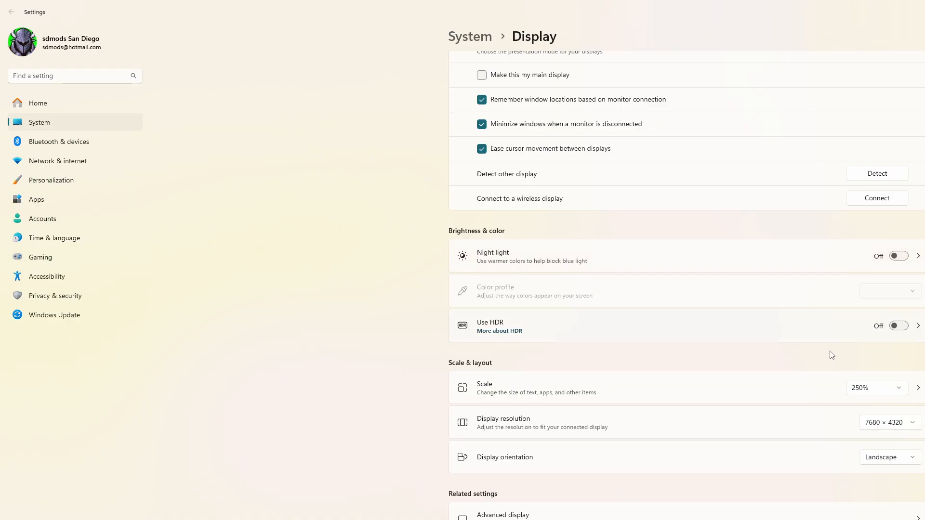
pyautogui.click(874, 426)
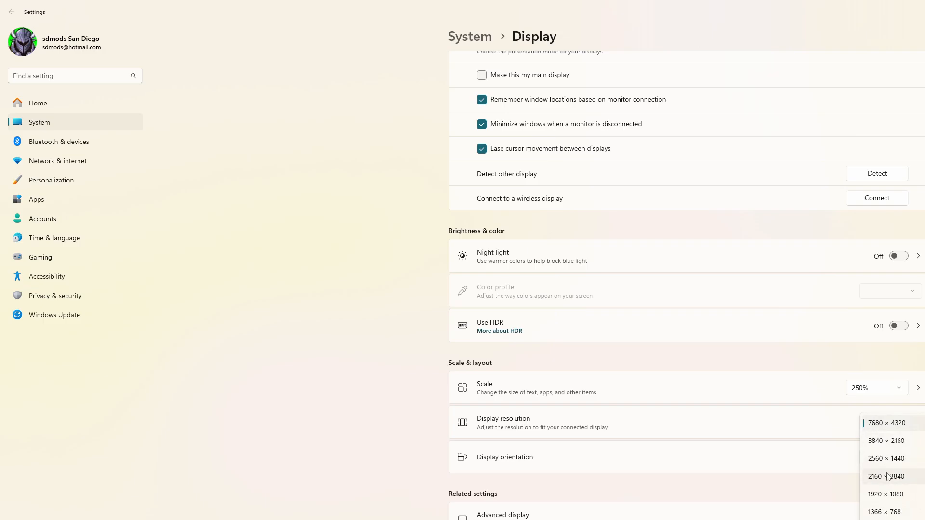
pyautogui.click(894, 444)
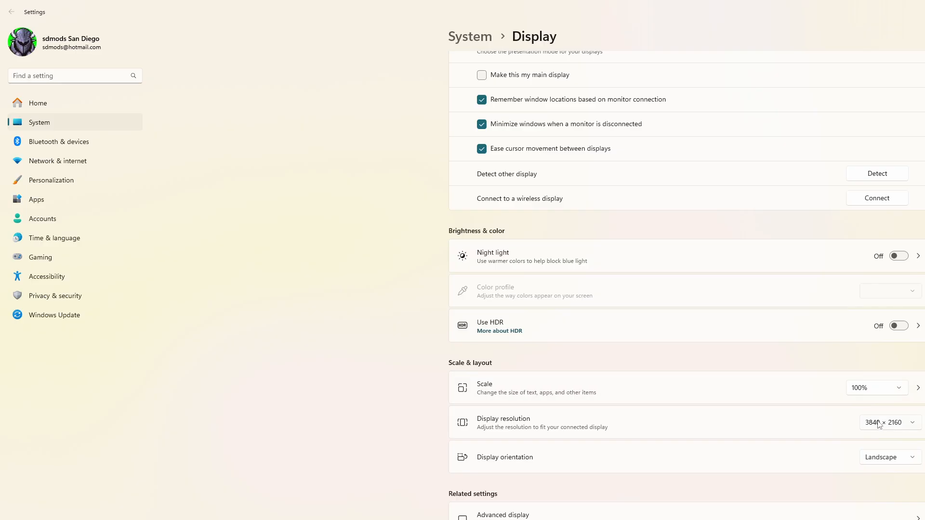
# Try the portrait 2160 × 3840 resolution on virtual display 2, and revert to the previous display settings
pyautogui.click(877, 422)
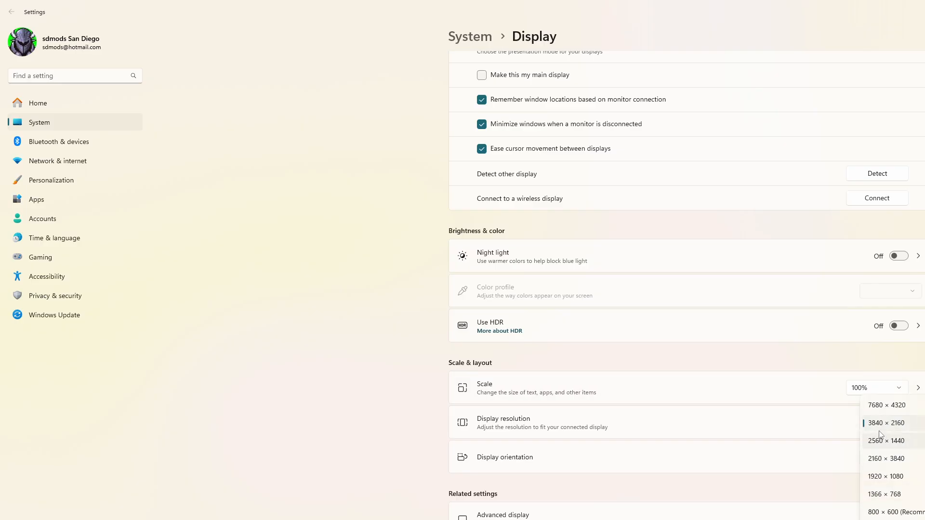
pyautogui.click(896, 465)
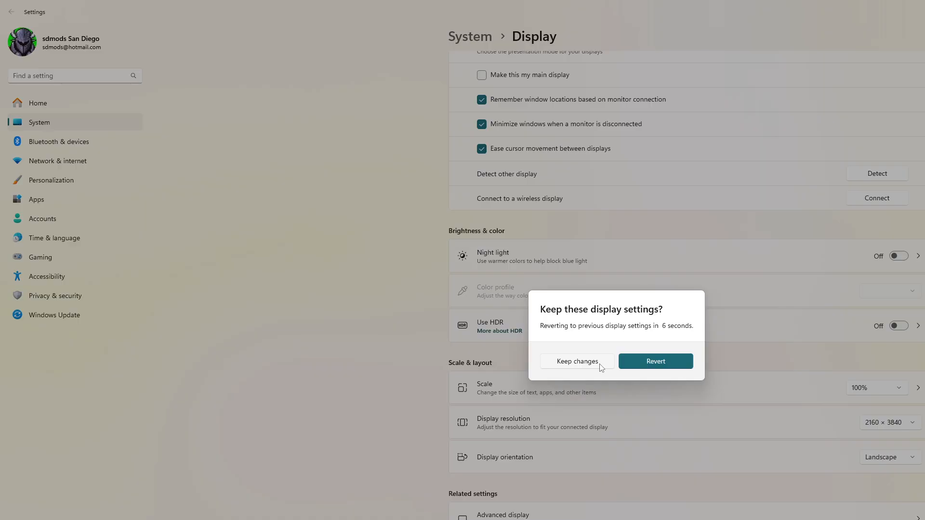
pyautogui.click(646, 367)
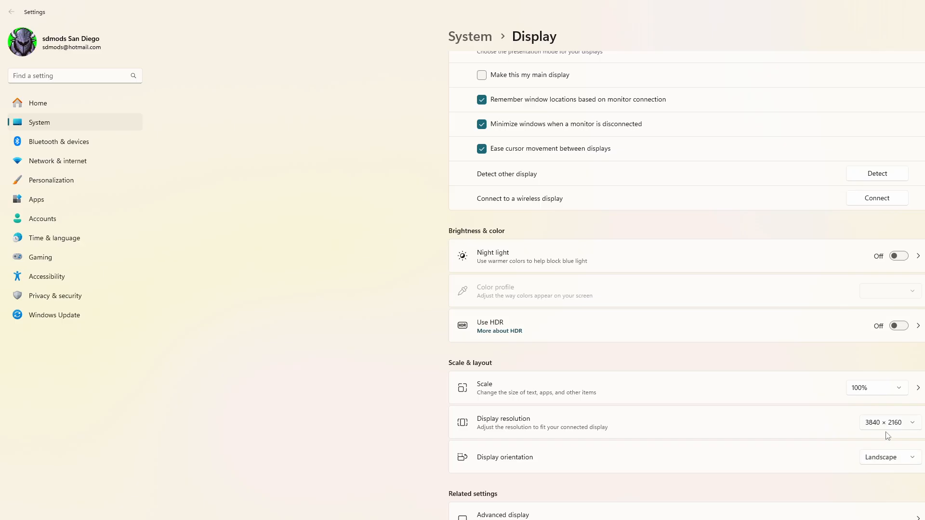
pyautogui.click(890, 428)
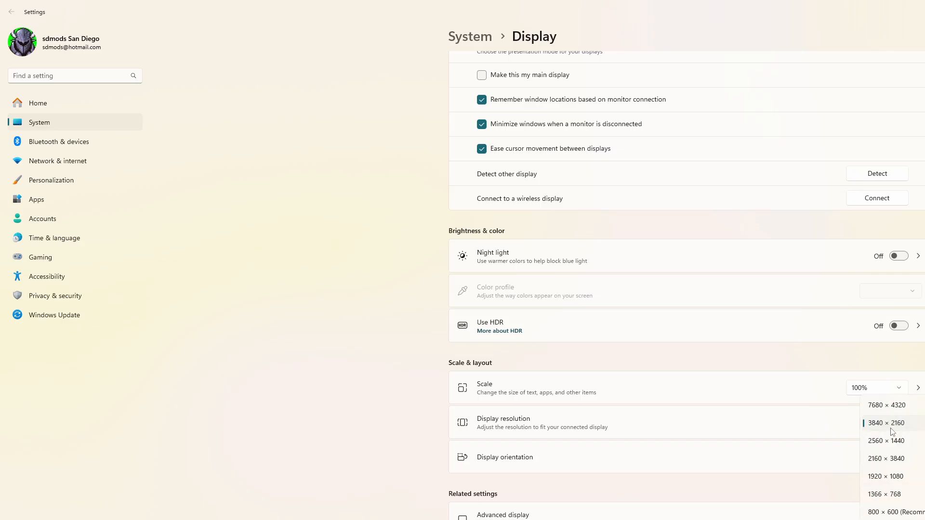
pyautogui.press('Escape')
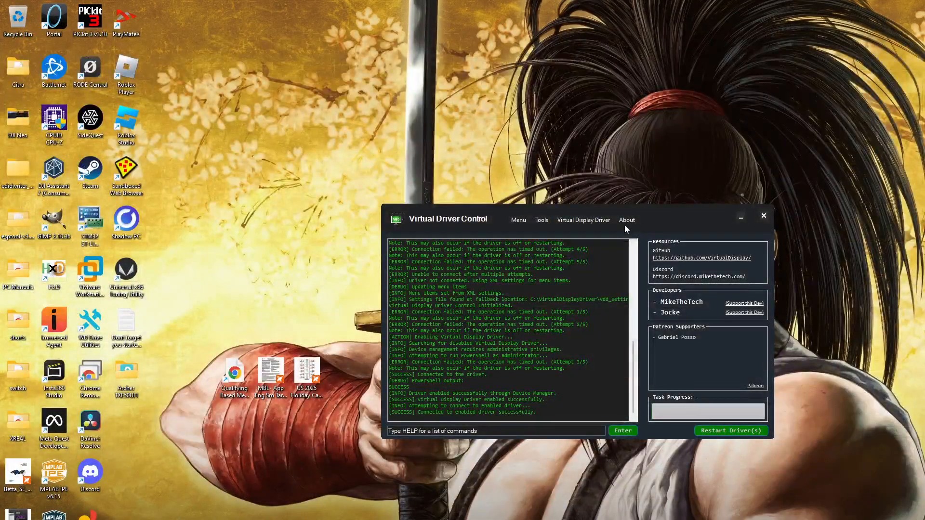
# Disable the virtual display driver in Virtual Driver Control
pyautogui.click(591, 220)
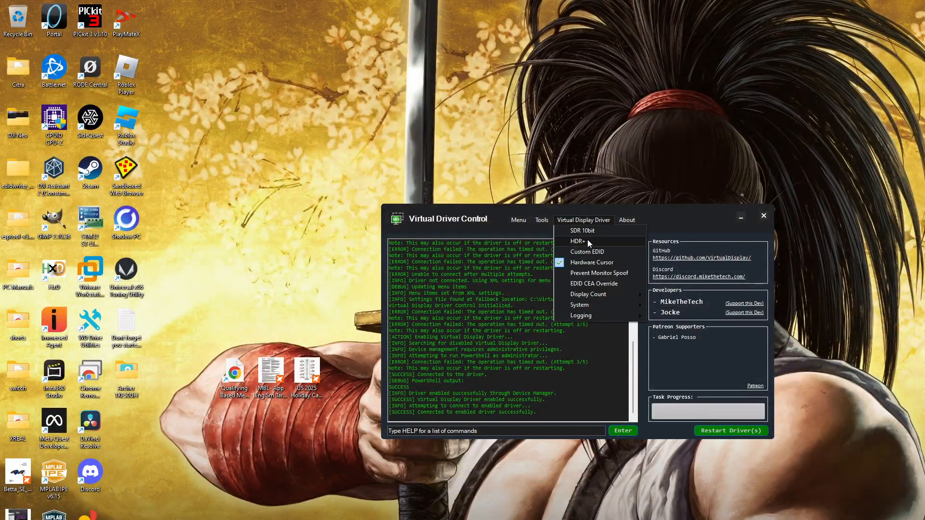
pyautogui.moveTo(594, 314)
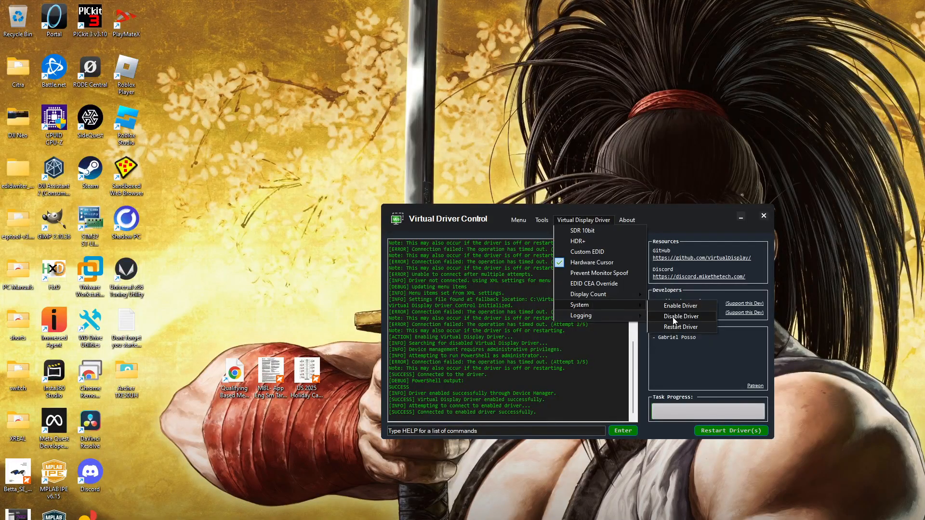
pyautogui.click(666, 316)
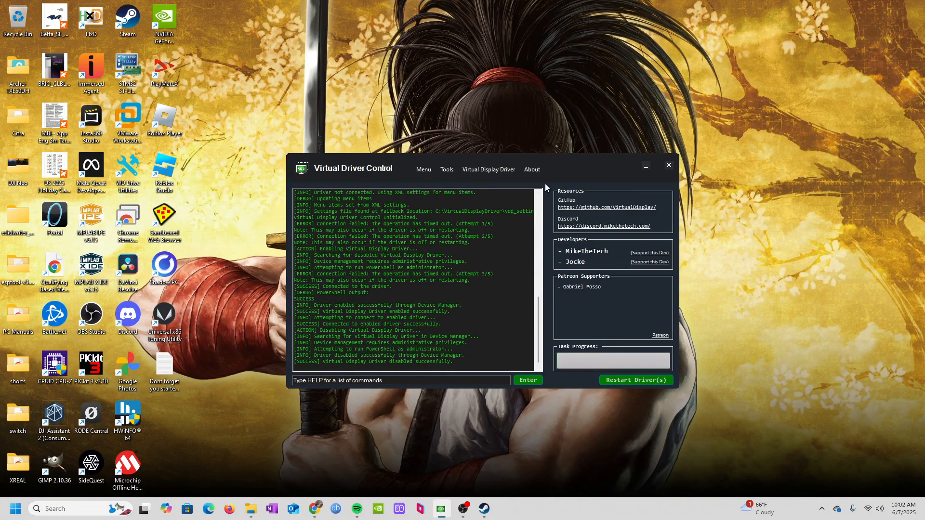
pyautogui.moveTo(547, 160); pyautogui.dragTo(545, 138)
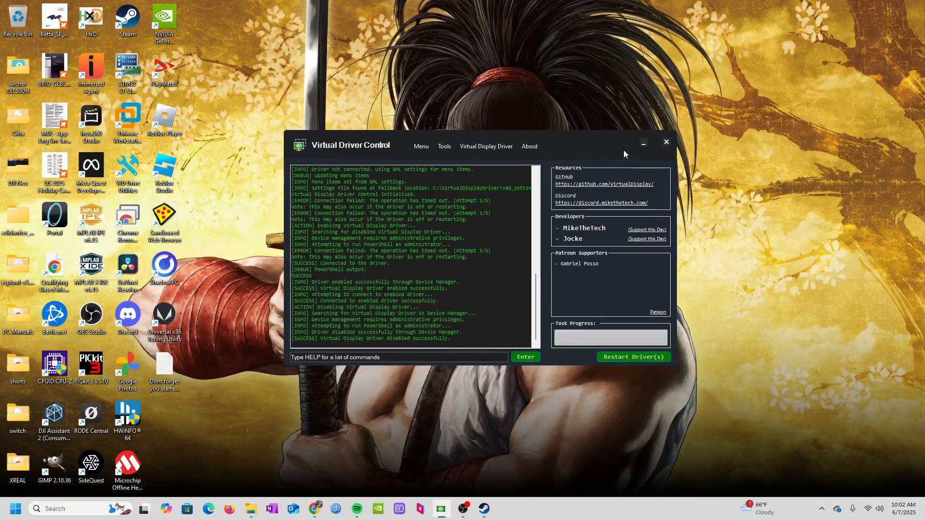
pyautogui.click(463, 509)
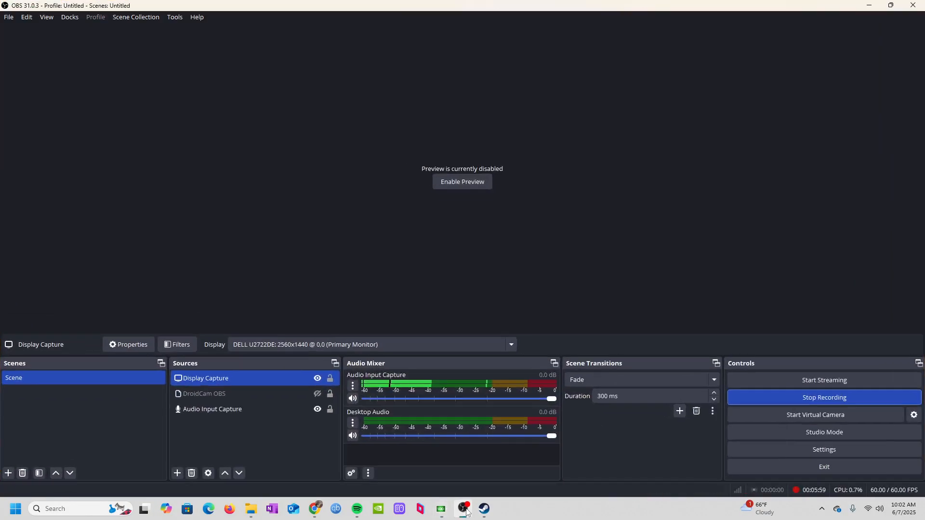